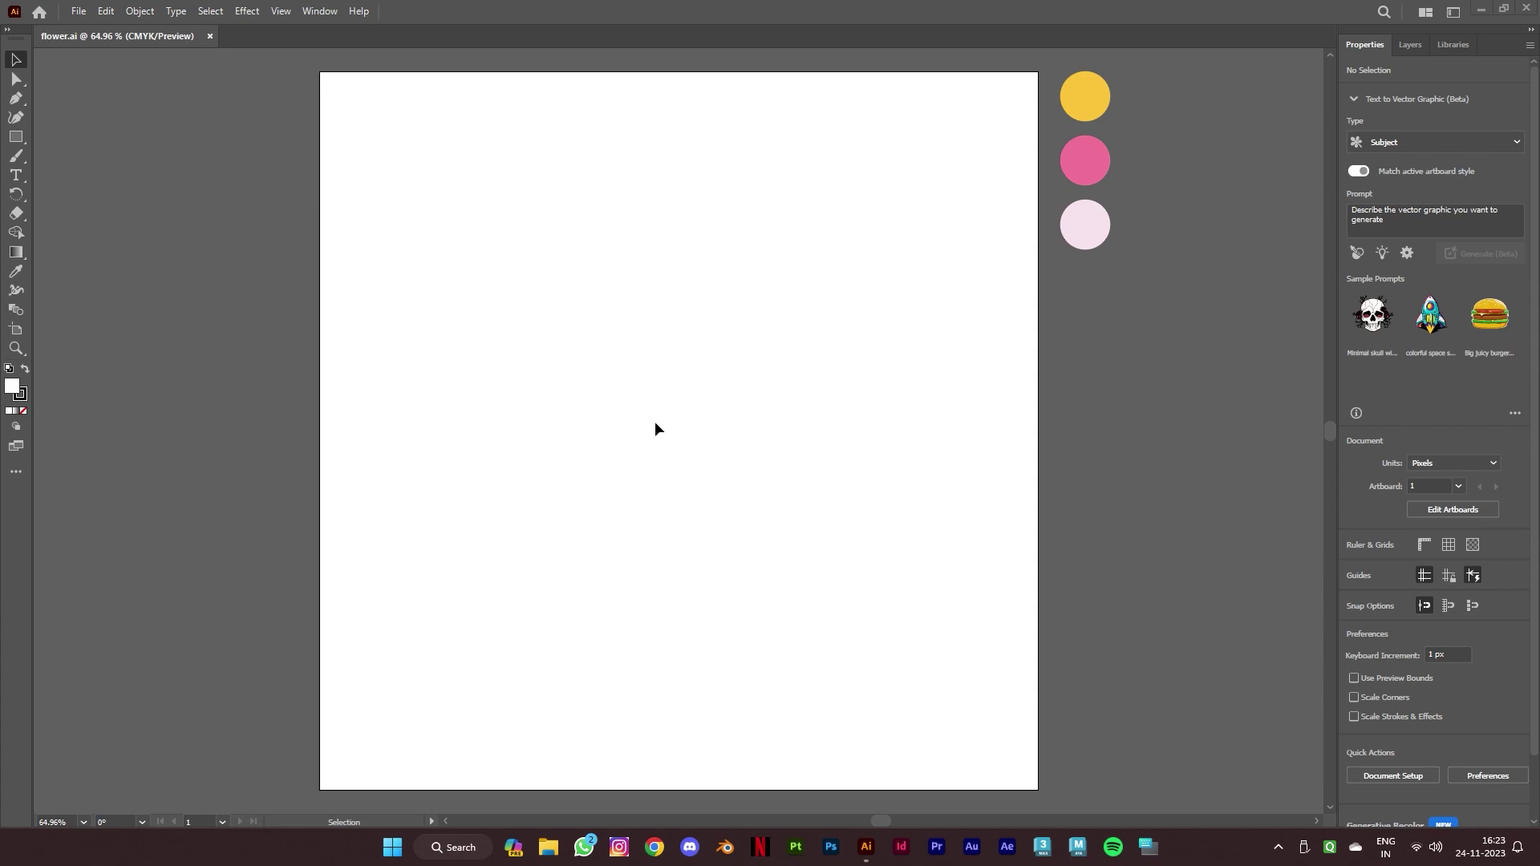
Create a 30-point star with Radius 1 350 px and Radius 2 175 px using the Star tool
{"action": "right_click", "coordinate": [11, 139]}
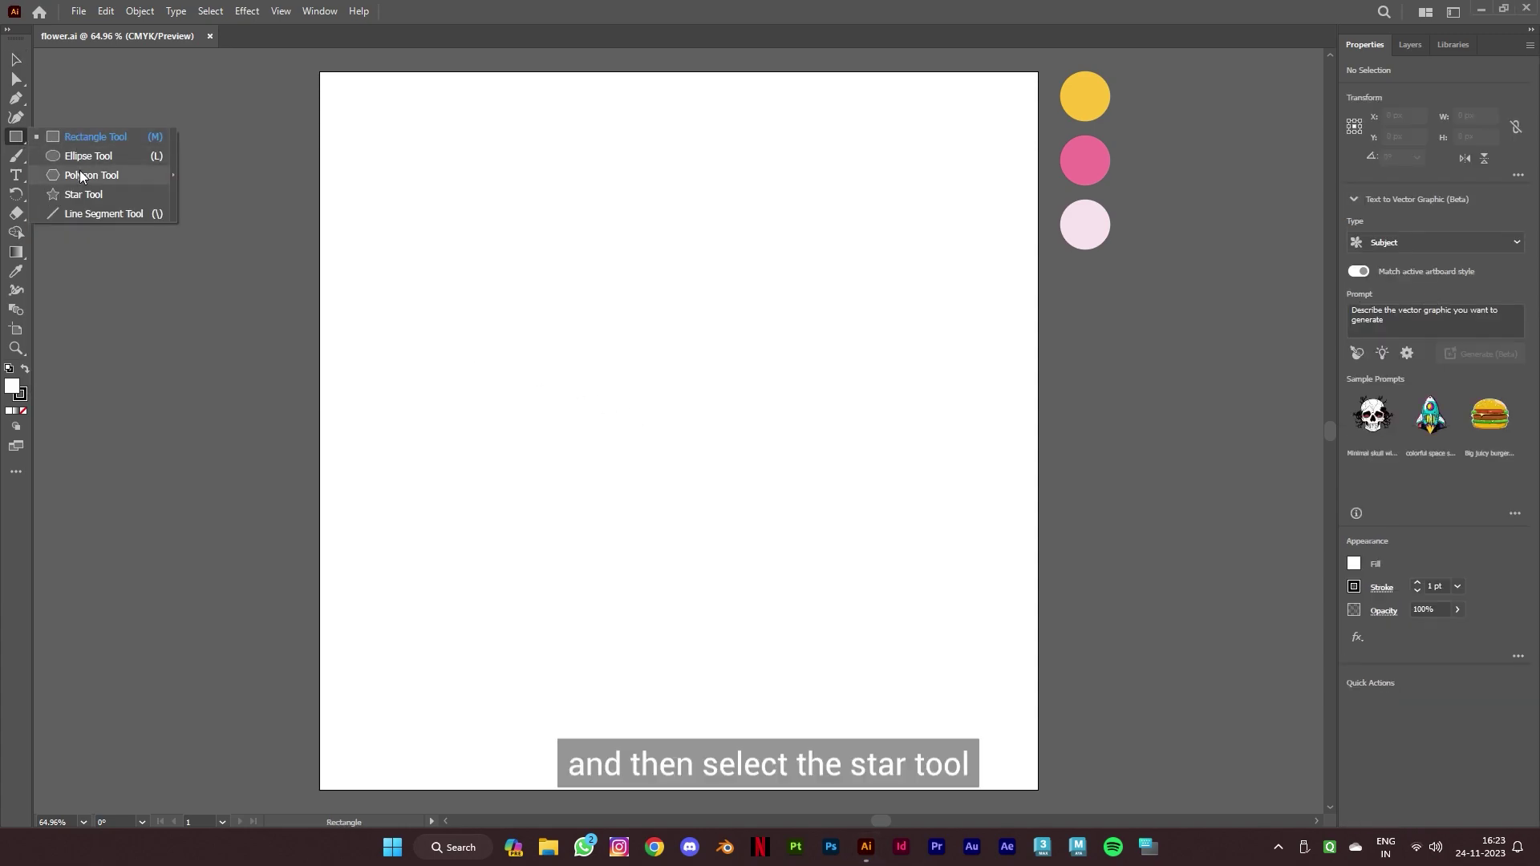
{"action": "left_click", "coordinate": [112, 197]}
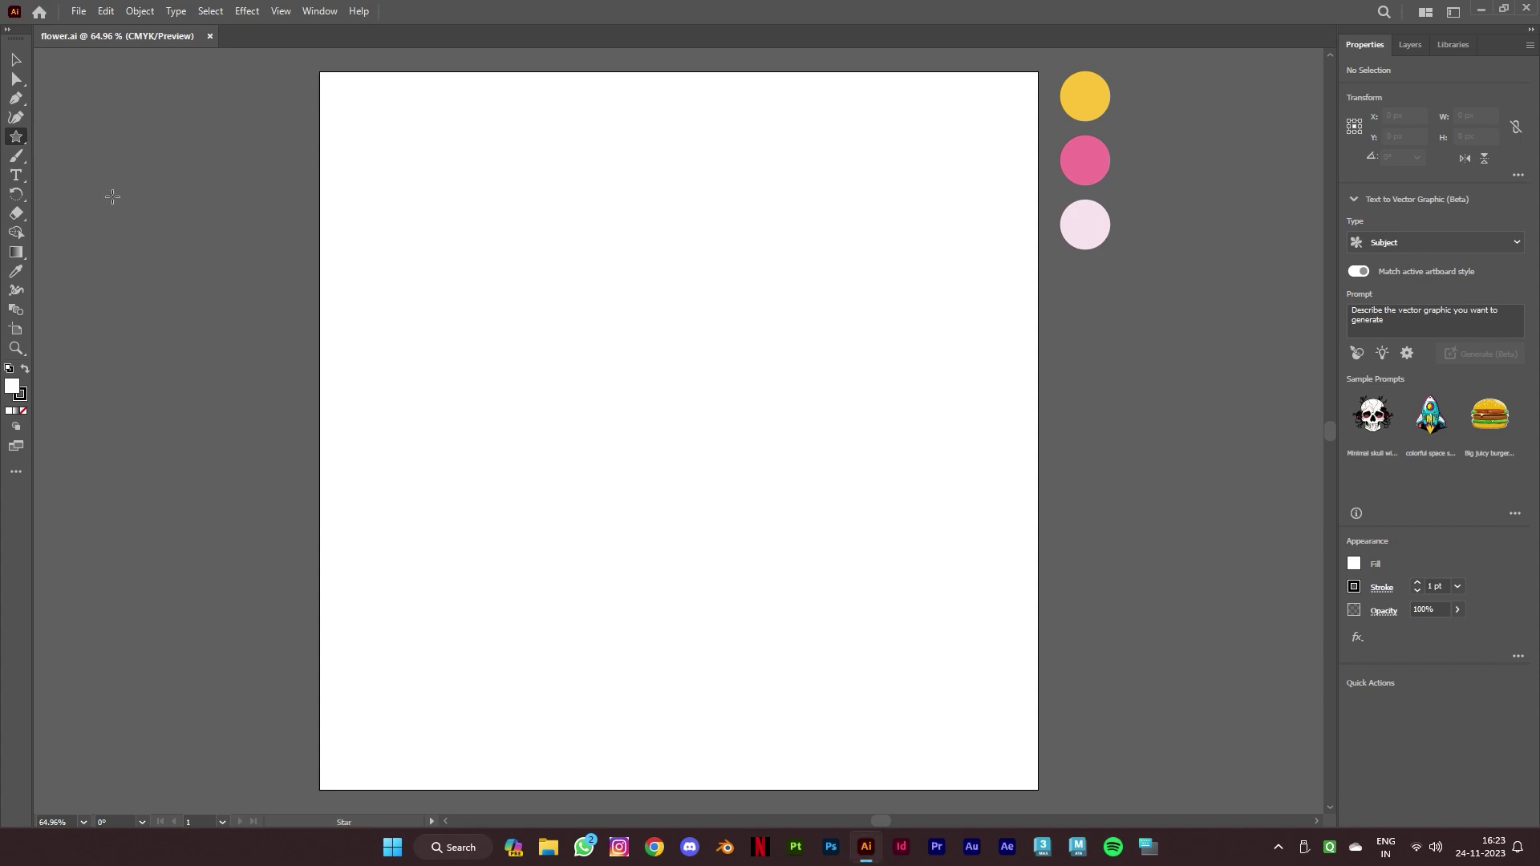
{"action": "left_click", "coordinate": [649, 352]}
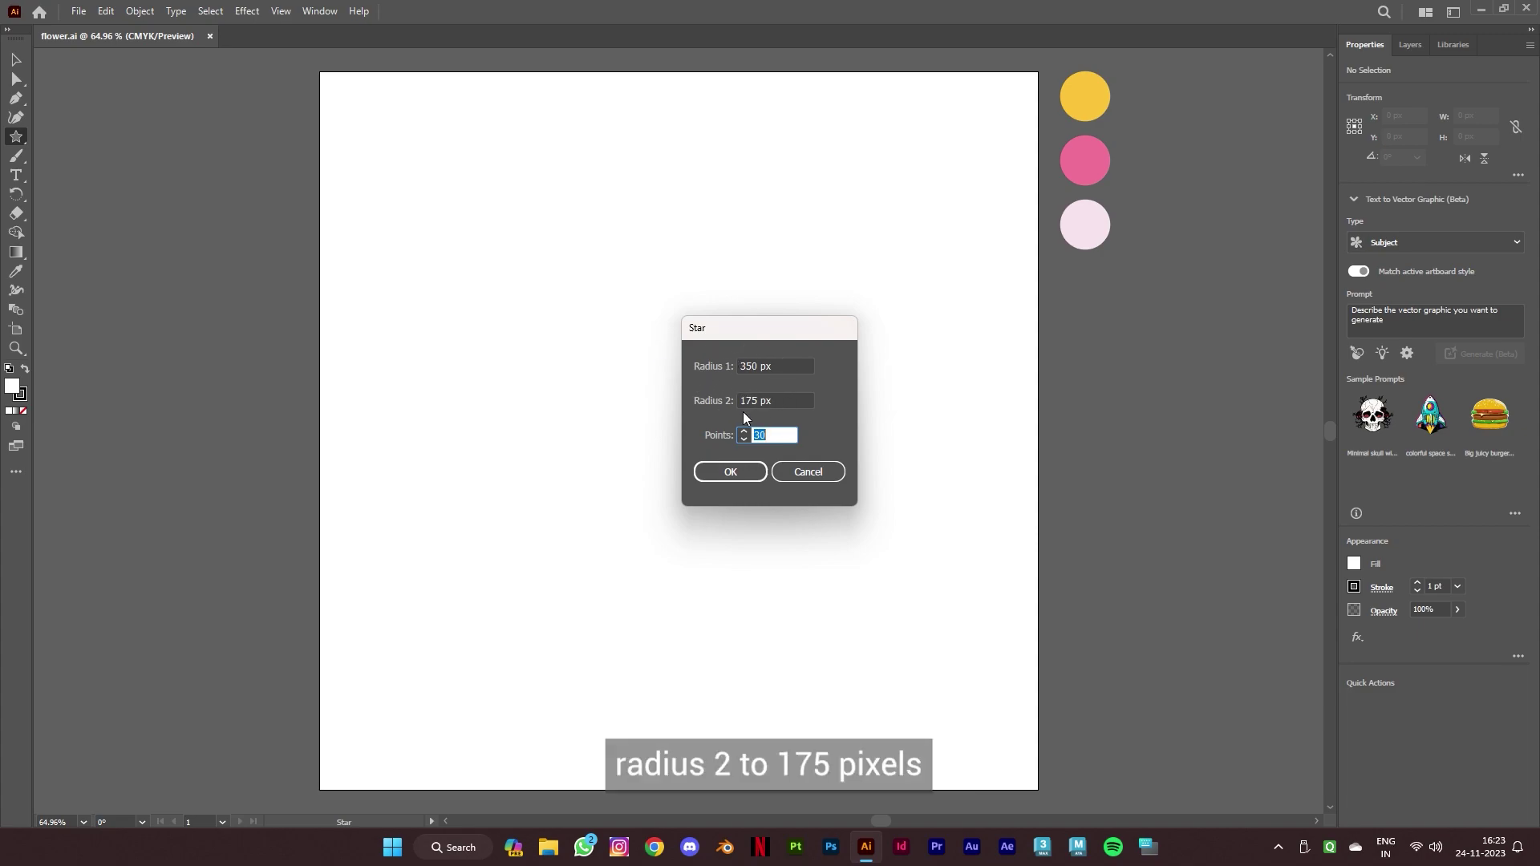
{"action": "left_click", "coordinate": [777, 433]}
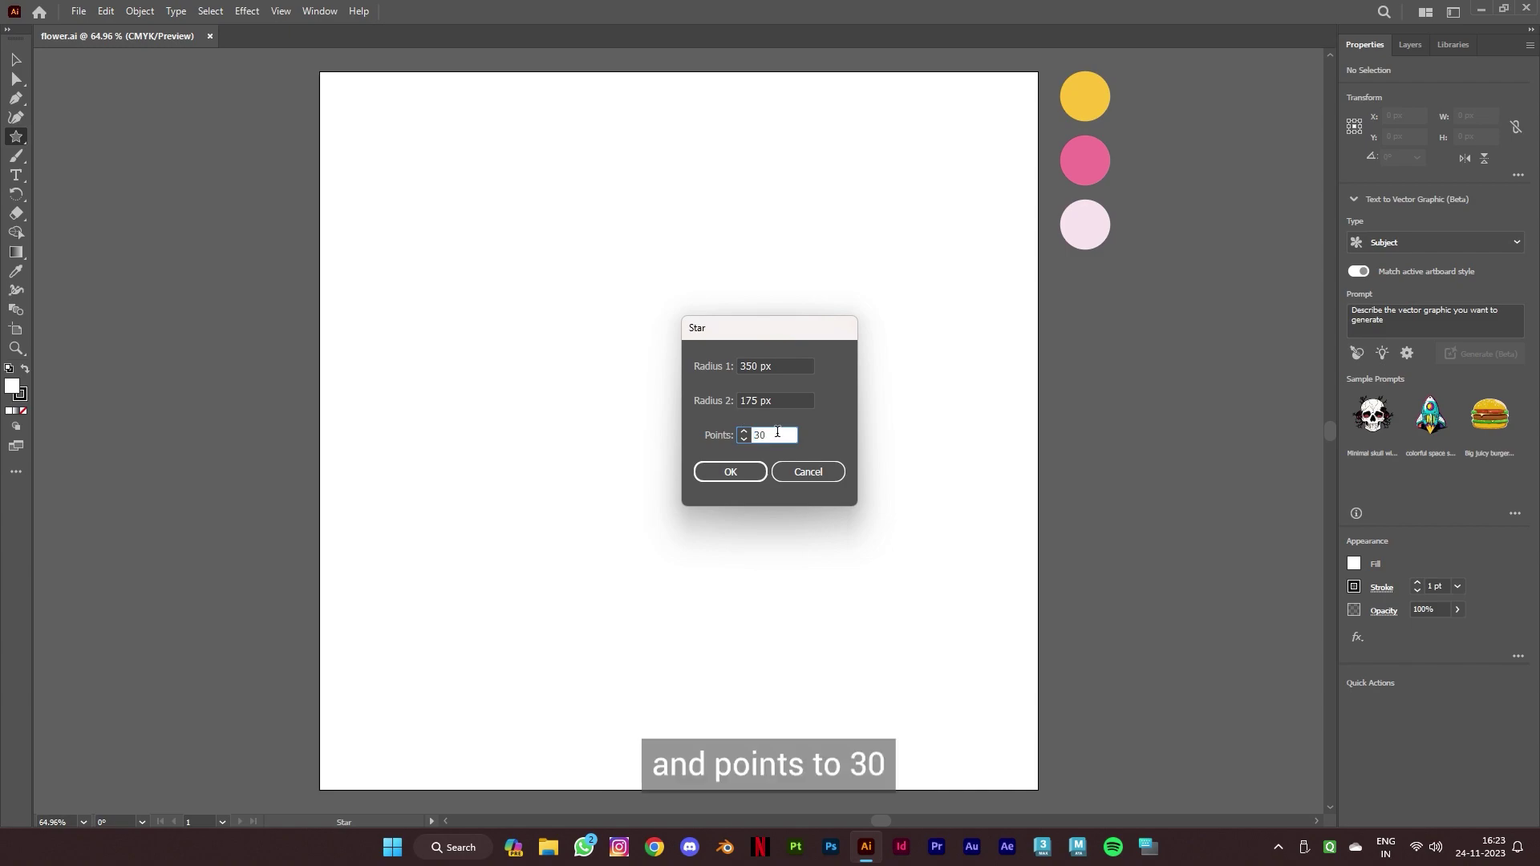
{"action": "left_click", "coordinate": [730, 471]}
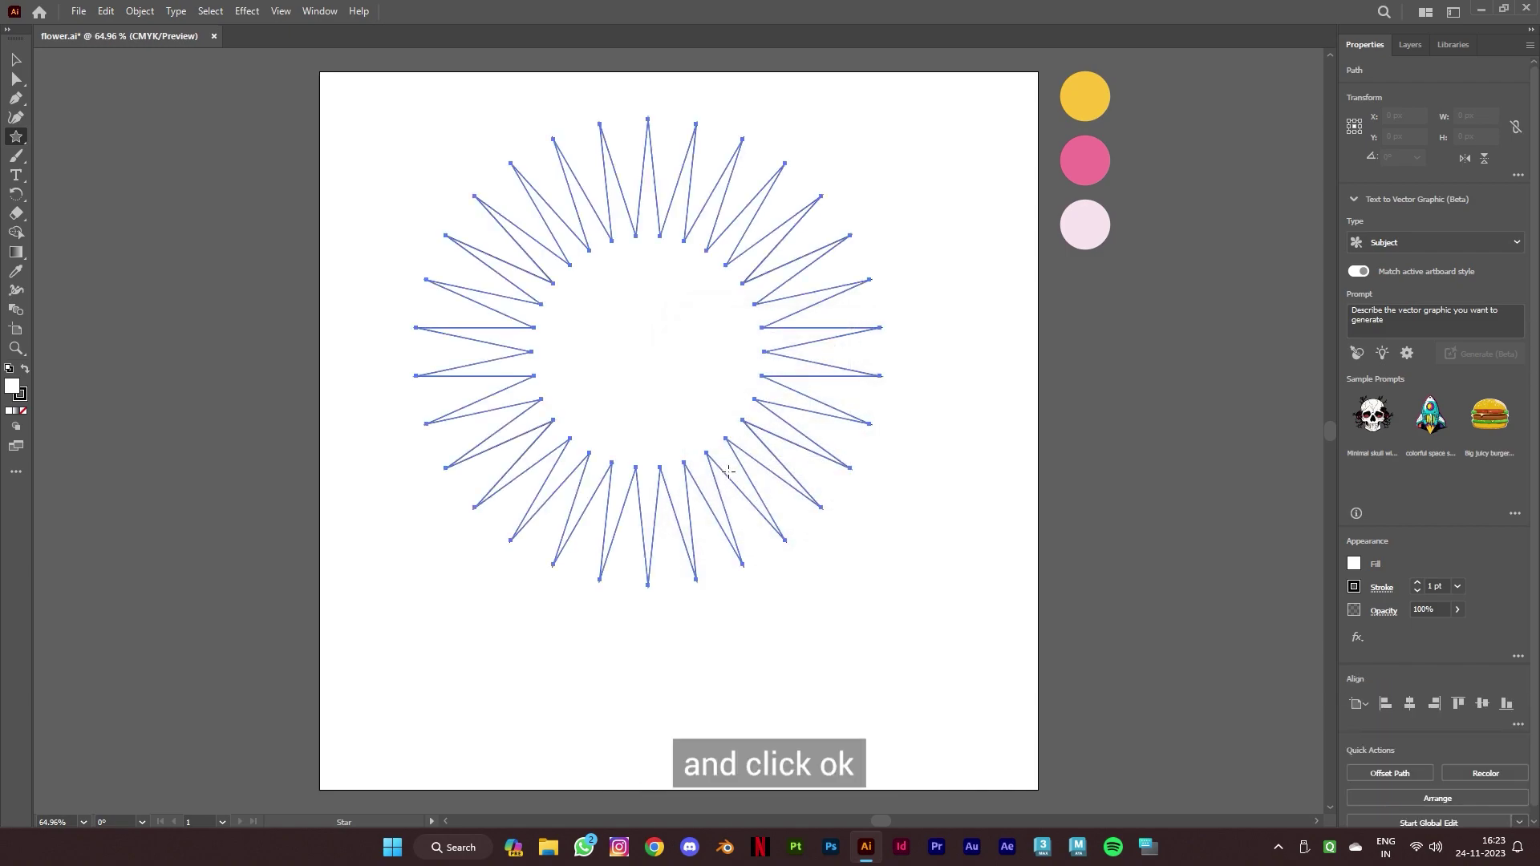
Align the star to the artboard's horizontal and vertical centres, placing it at X 540 px, Y 540 px
{"action": "left_click", "coordinate": [18, 63]}
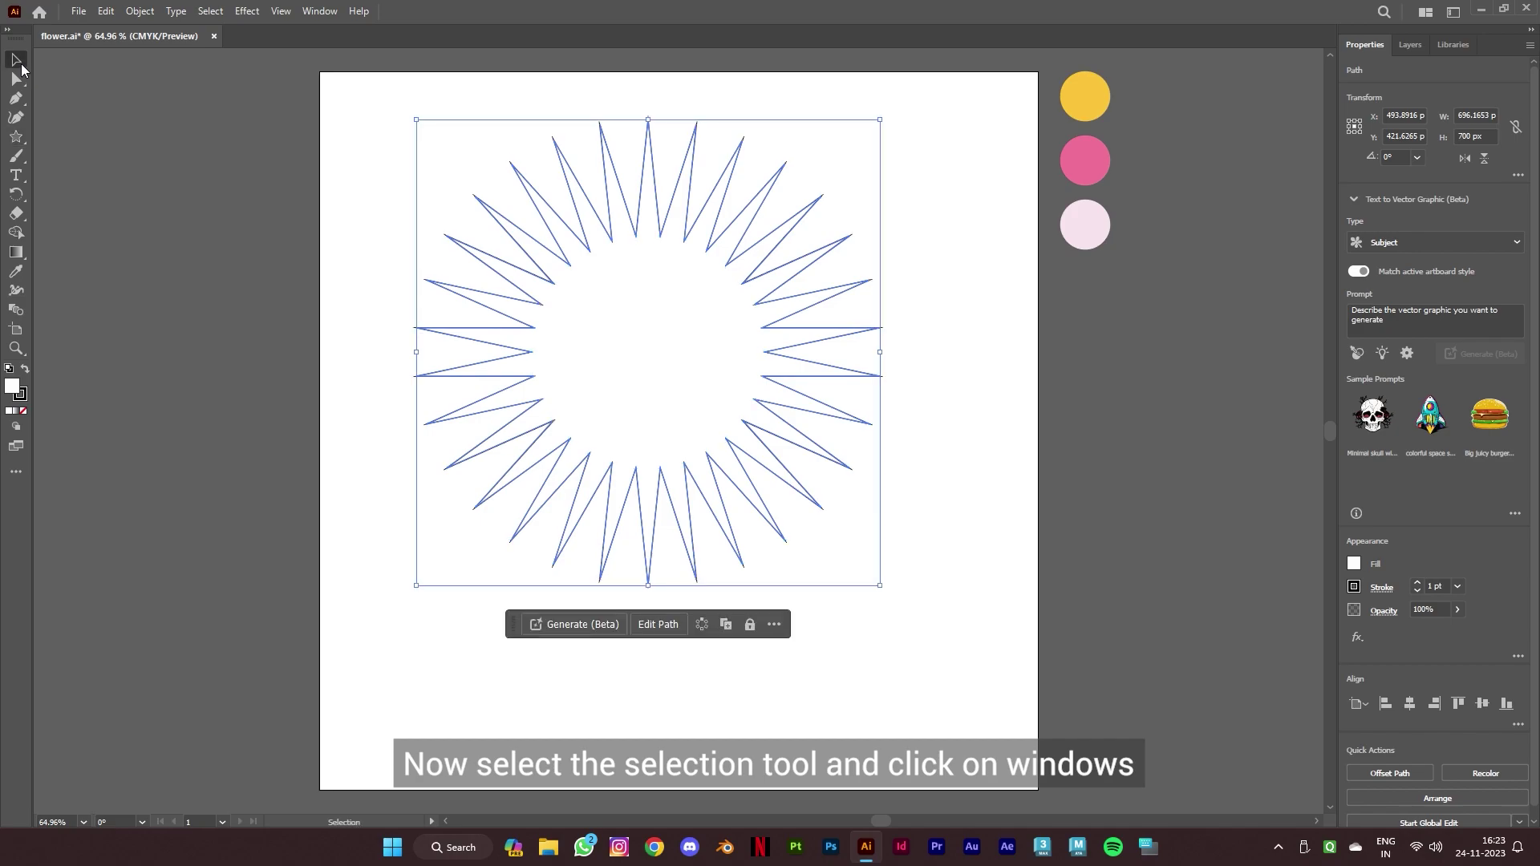
{"action": "left_click", "coordinate": [313, 14]}
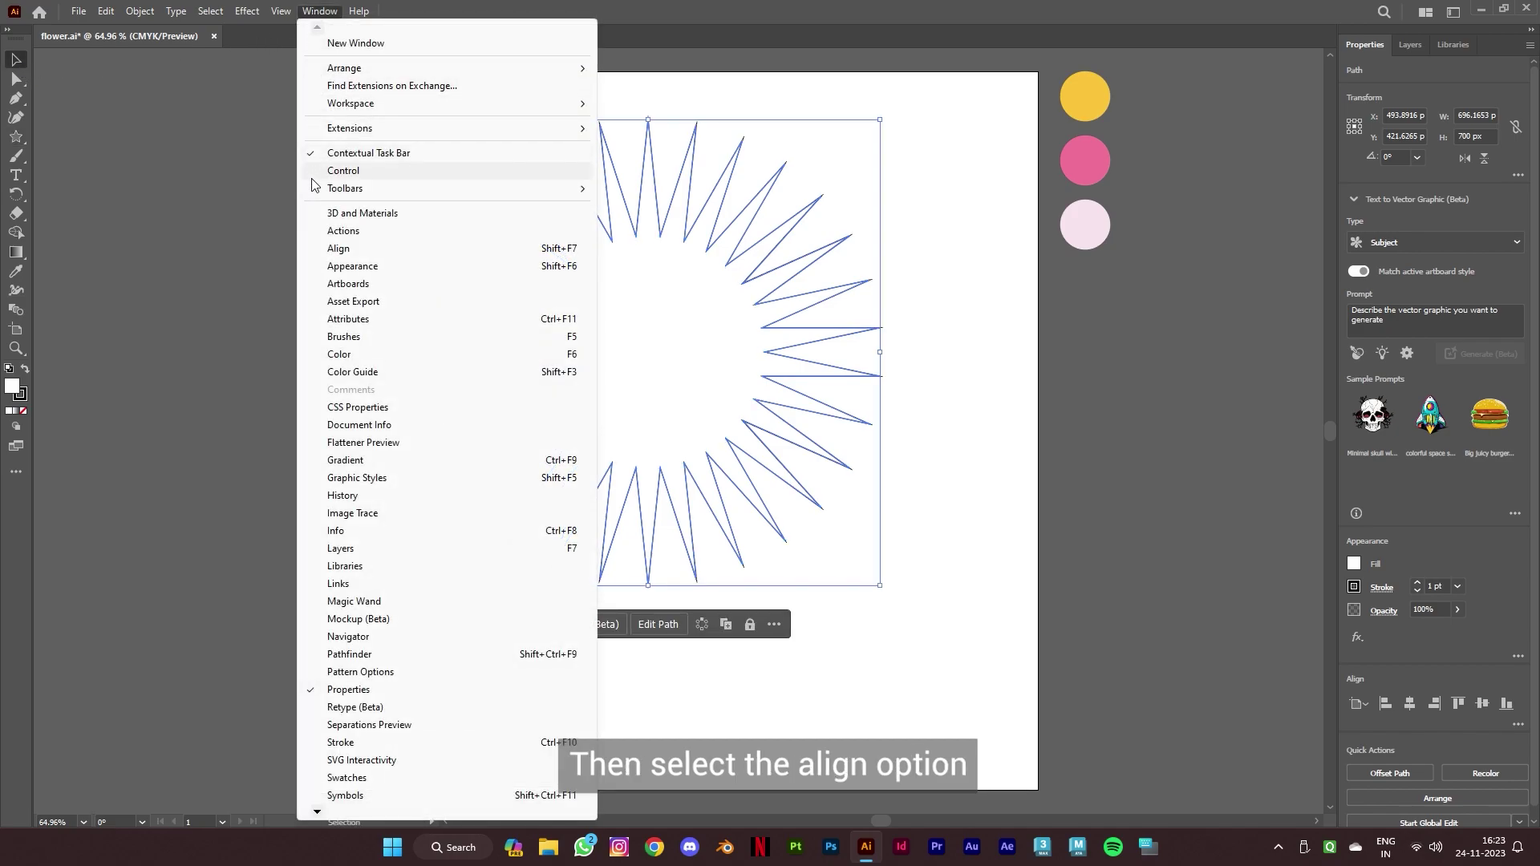
{"action": "left_click", "coordinate": [330, 251]}
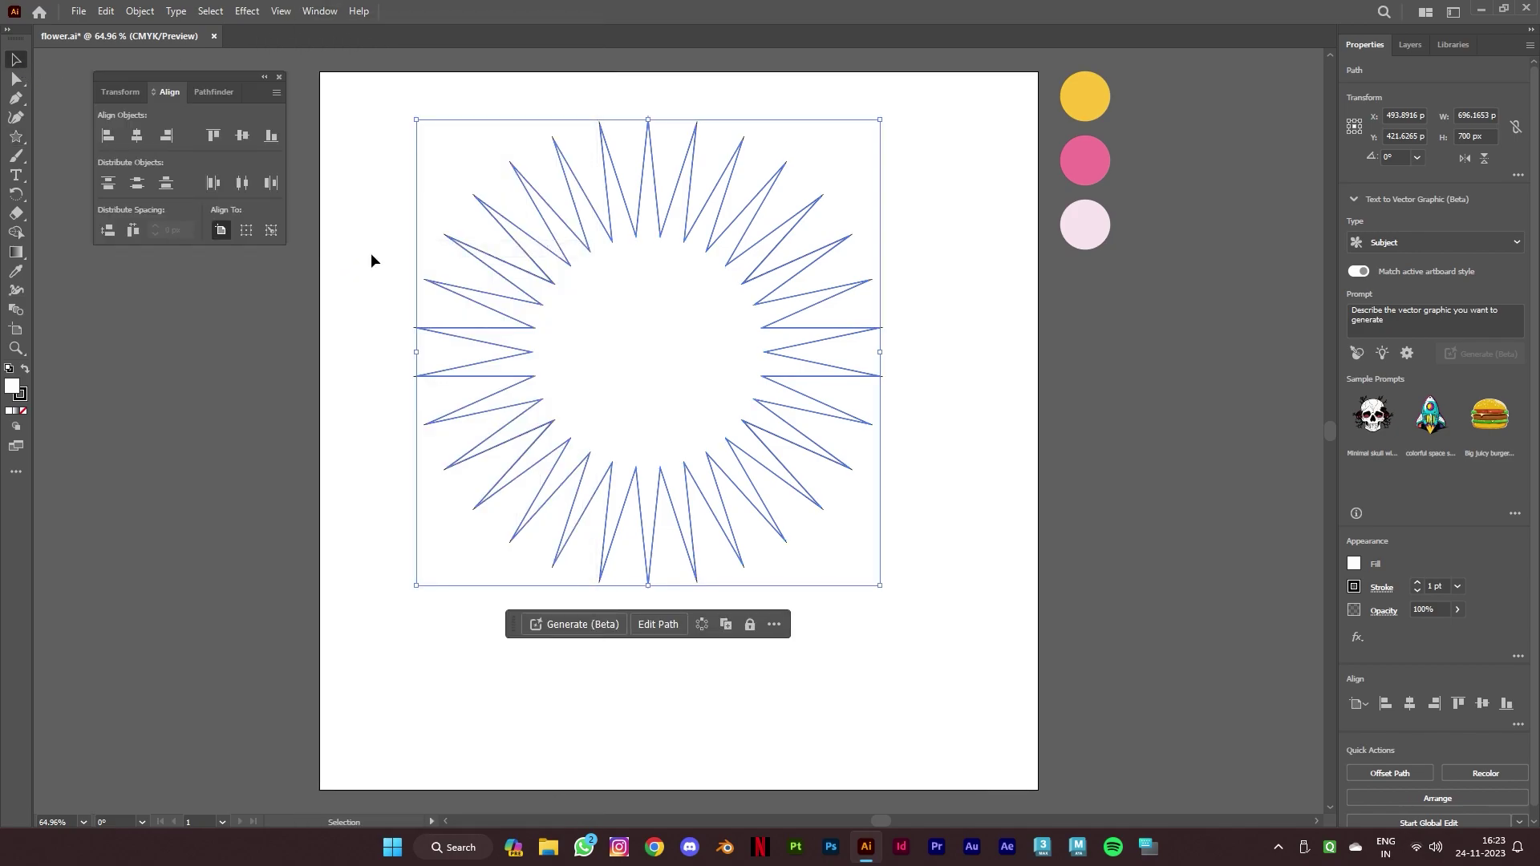
{"action": "left_click", "coordinate": [221, 232]}
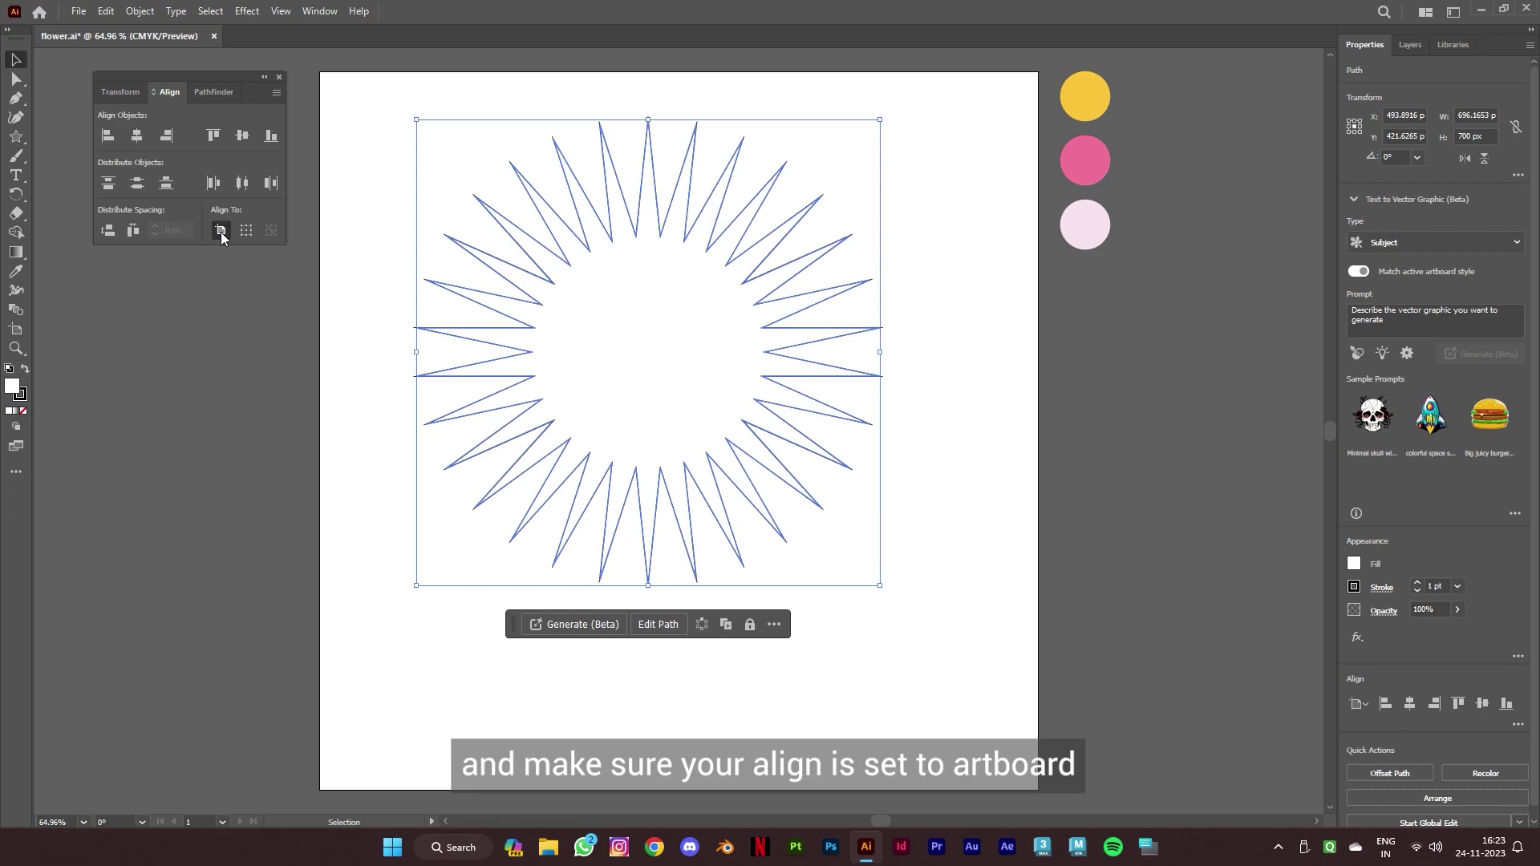
{"action": "left_click", "coordinate": [136, 137]}
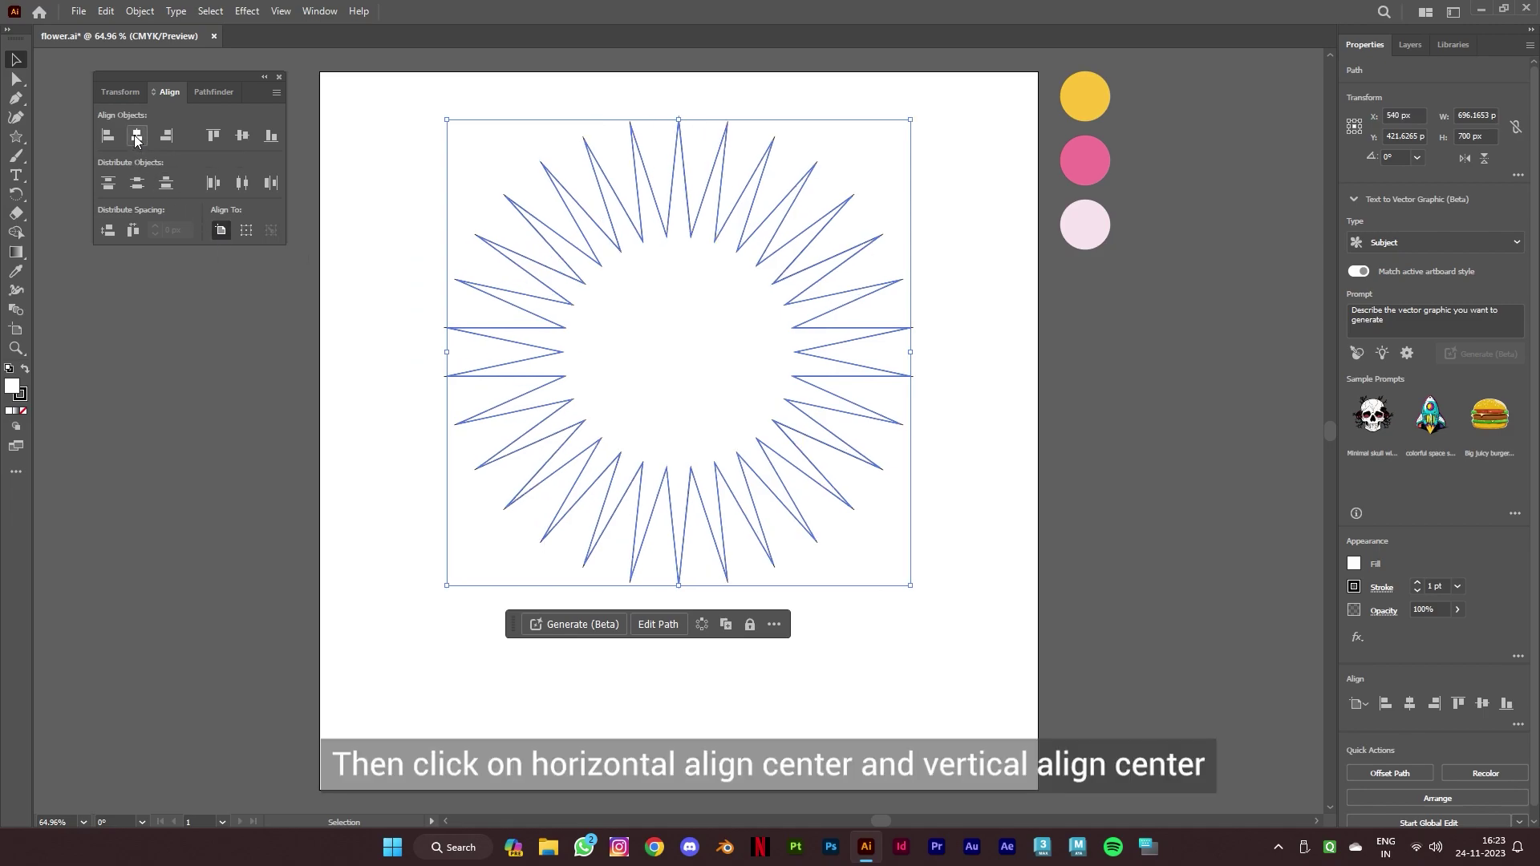
{"action": "left_click", "coordinate": [243, 136]}
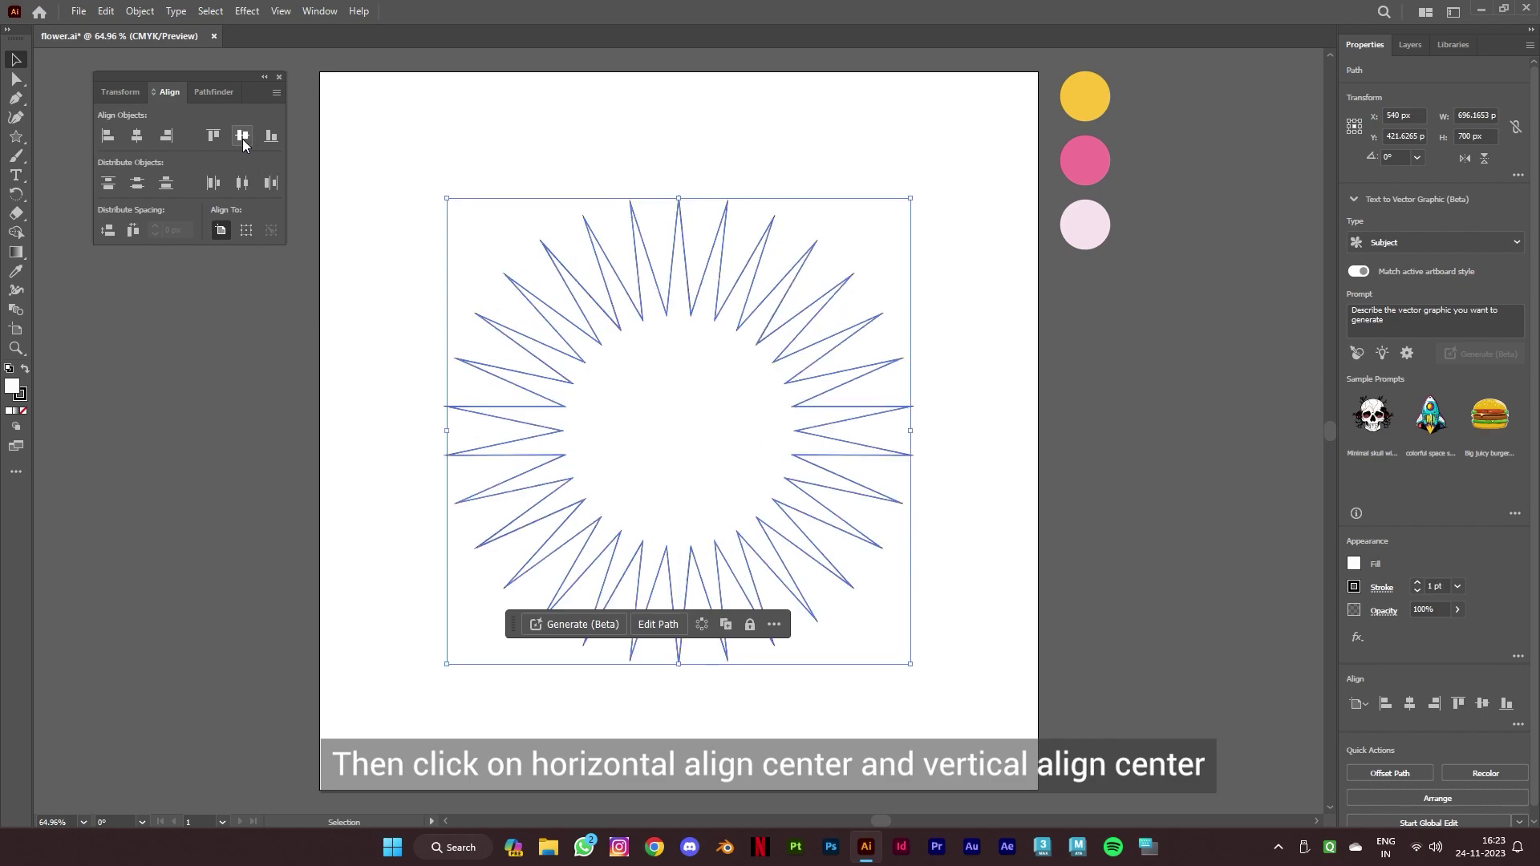
Fill the star with a reversed radial White, Black gradient, black at the centre, and set its stroke to None
{"action": "left_click", "coordinate": [319, 11]}
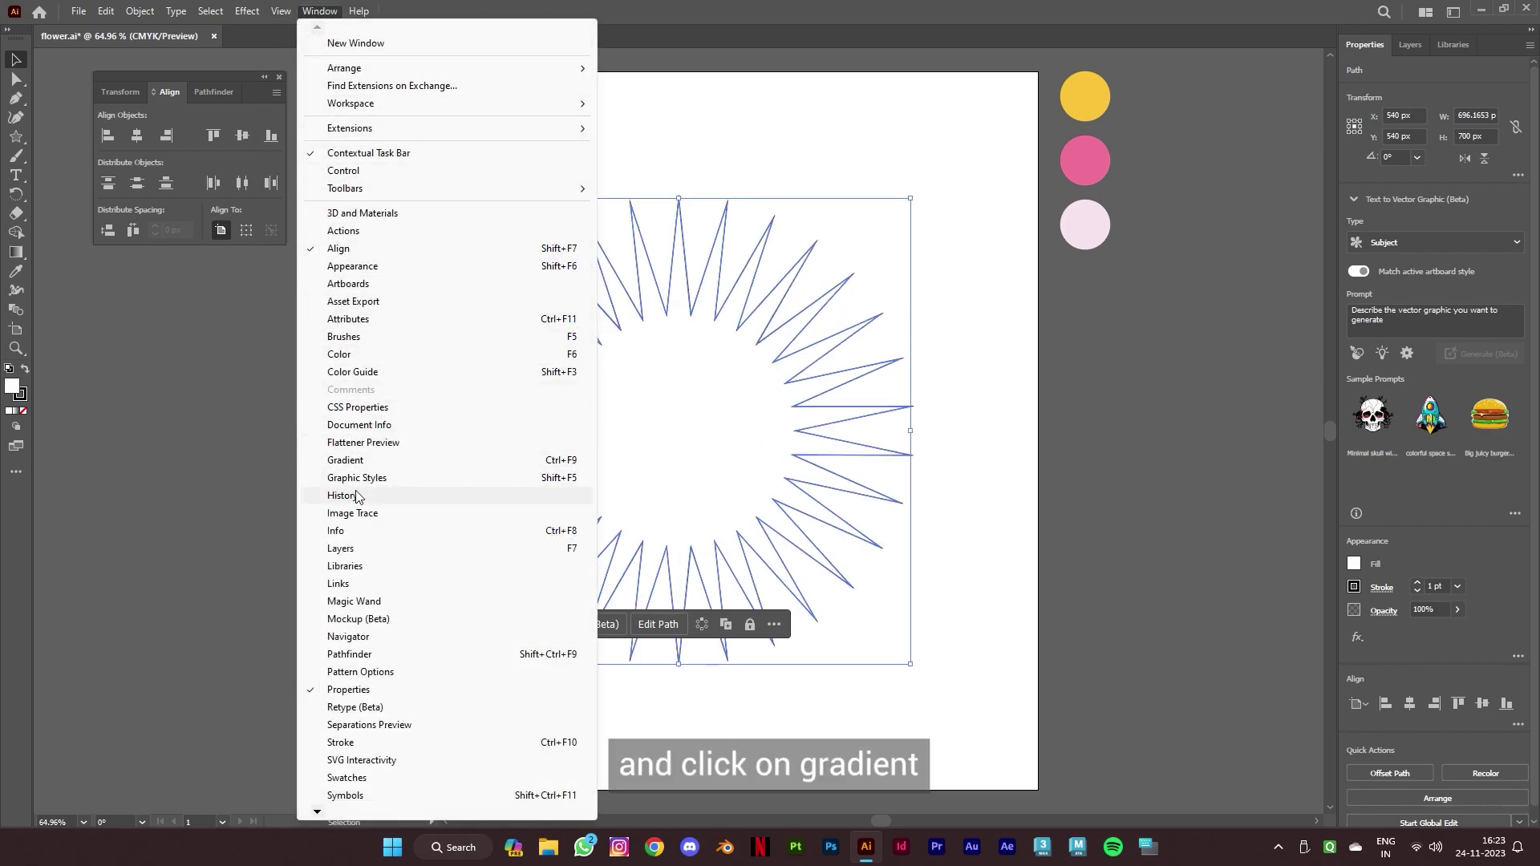
{"action": "left_click", "coordinate": [380, 462]}
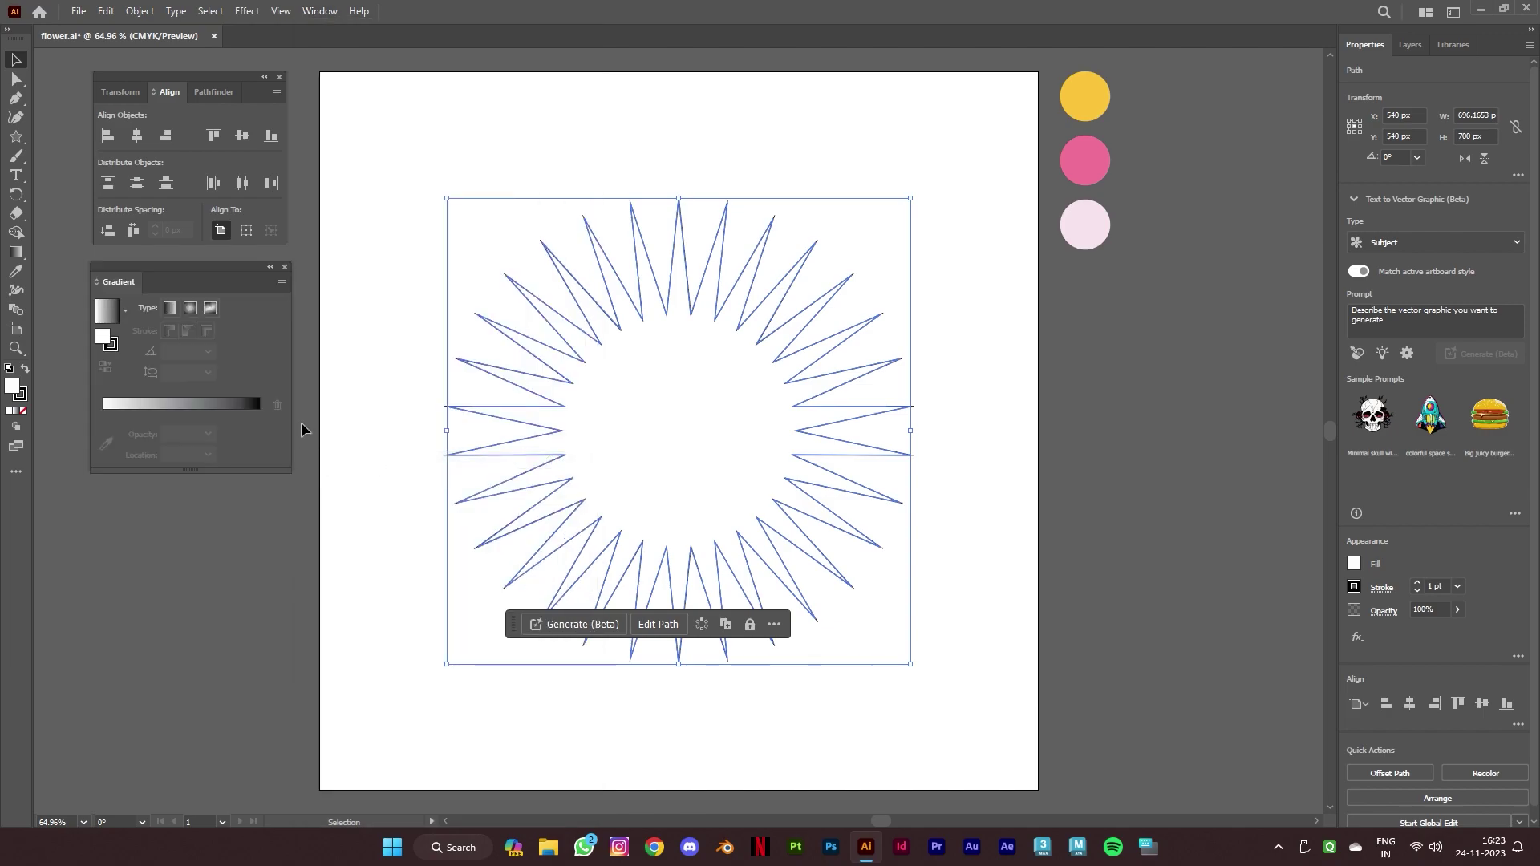
{"action": "left_click", "coordinate": [126, 313]}
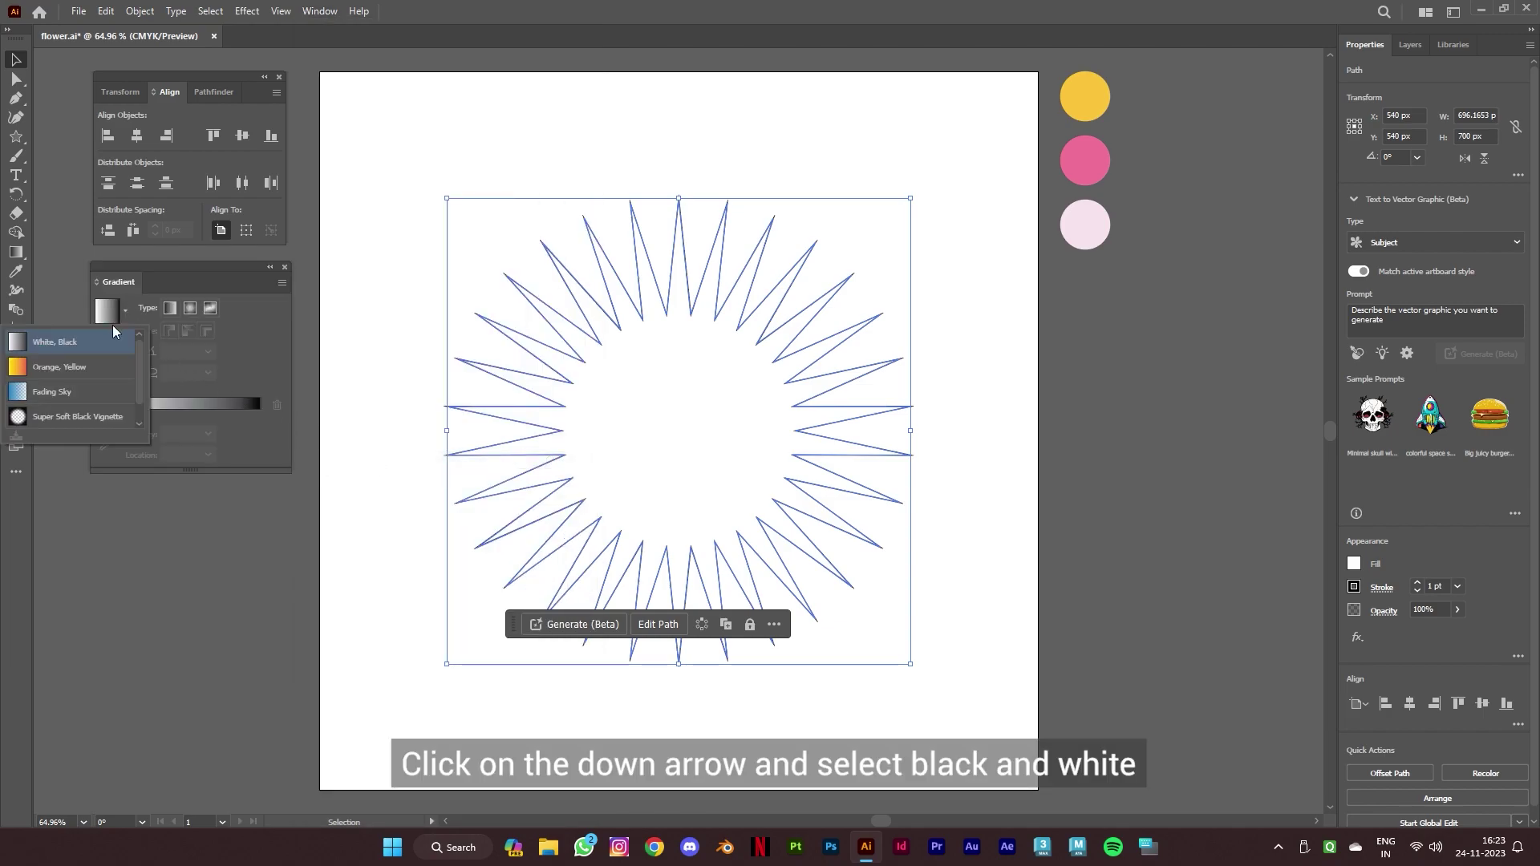
{"action": "left_click", "coordinate": [101, 340]}
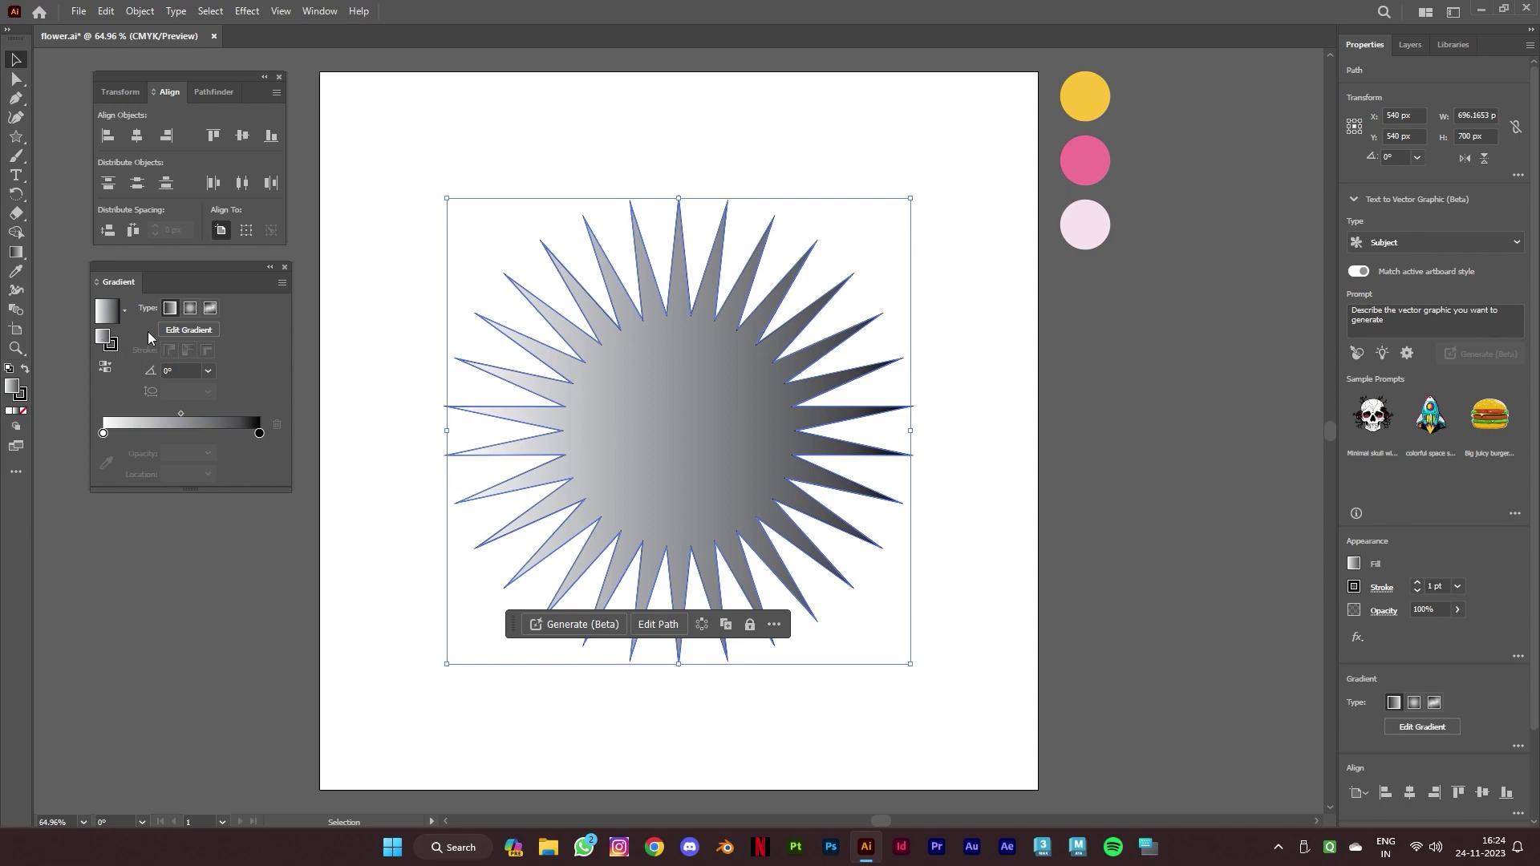
{"action": "left_click", "coordinate": [188, 314]}
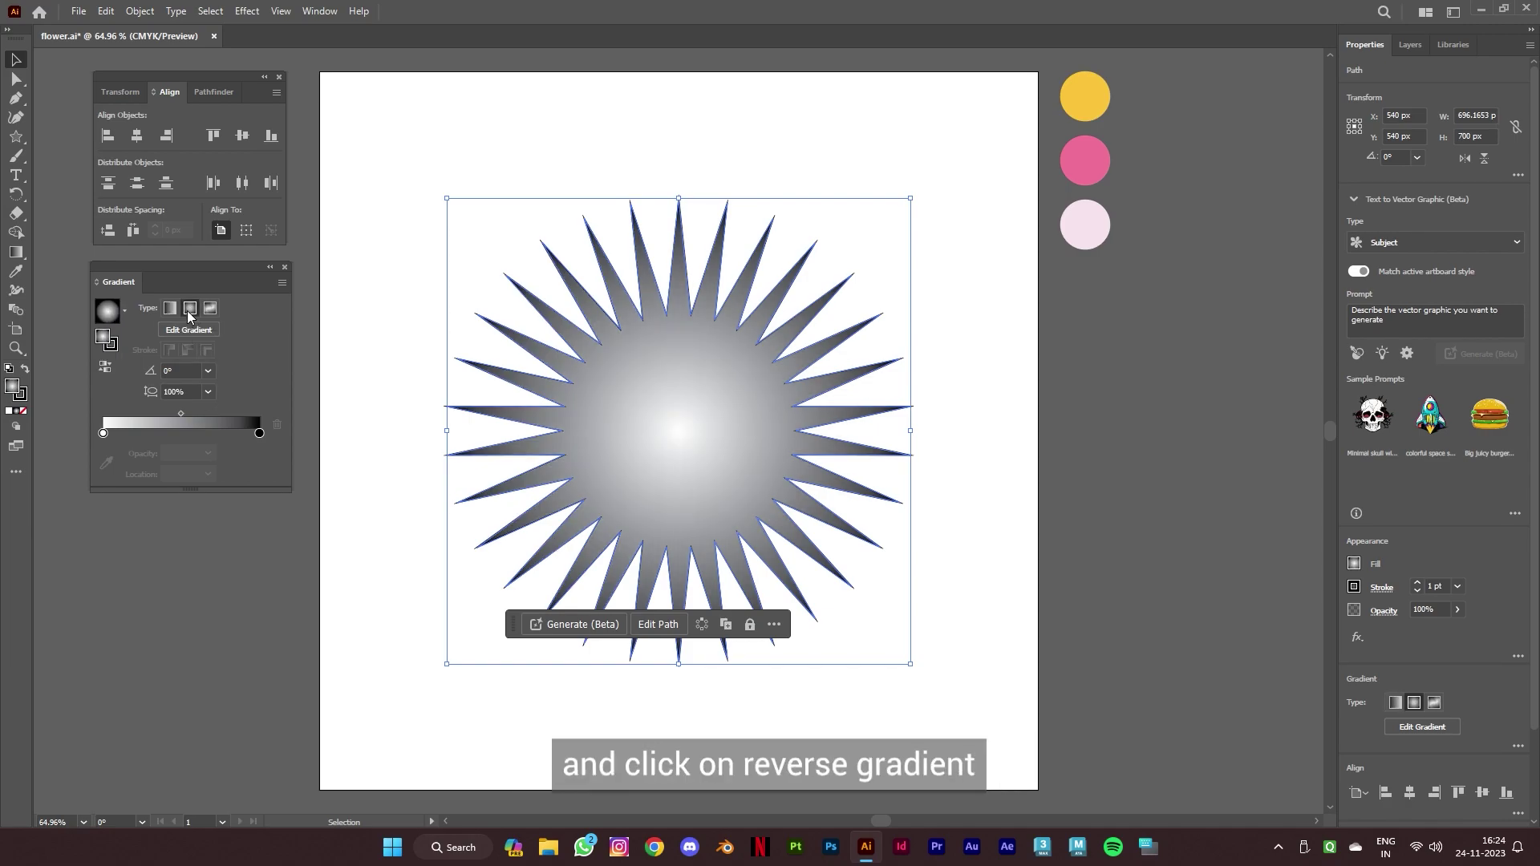
{"action": "left_click", "coordinate": [105, 367]}
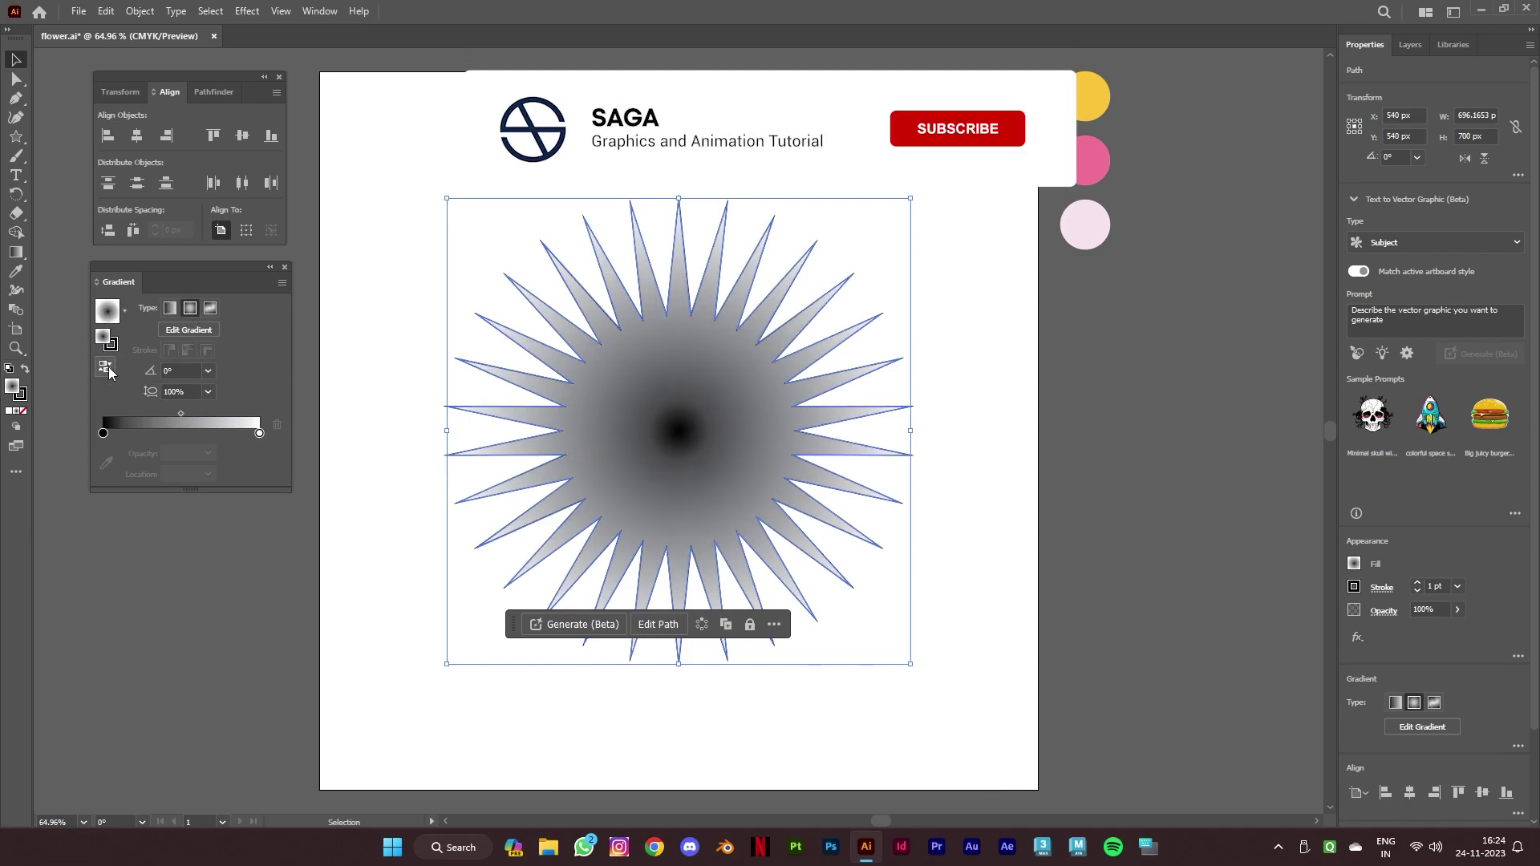
{"action": "left_click", "coordinate": [1353, 589]}
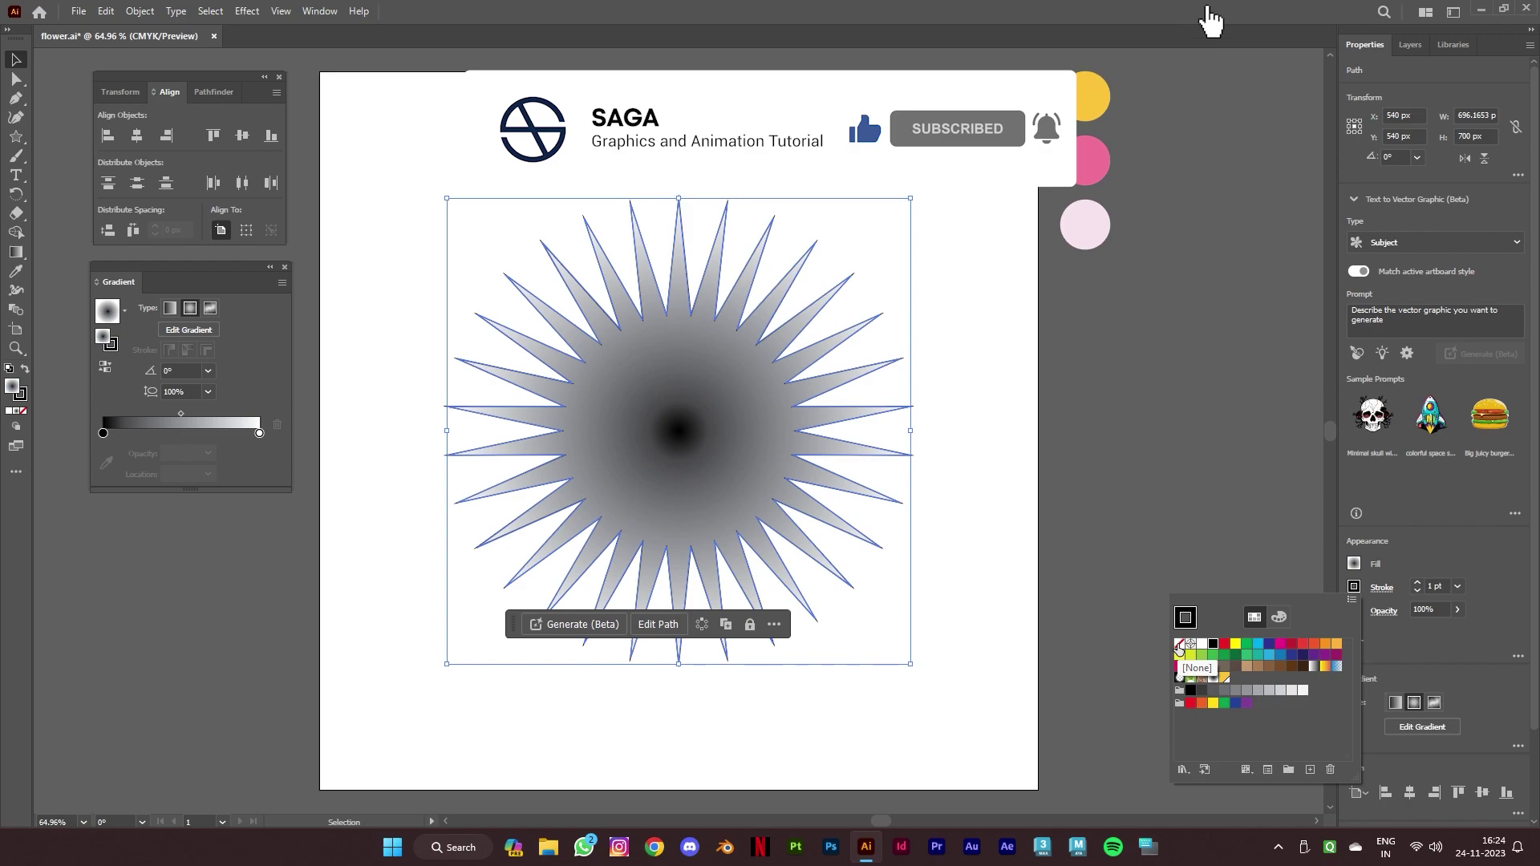
{"action": "left_click", "coordinate": [1178, 644]}
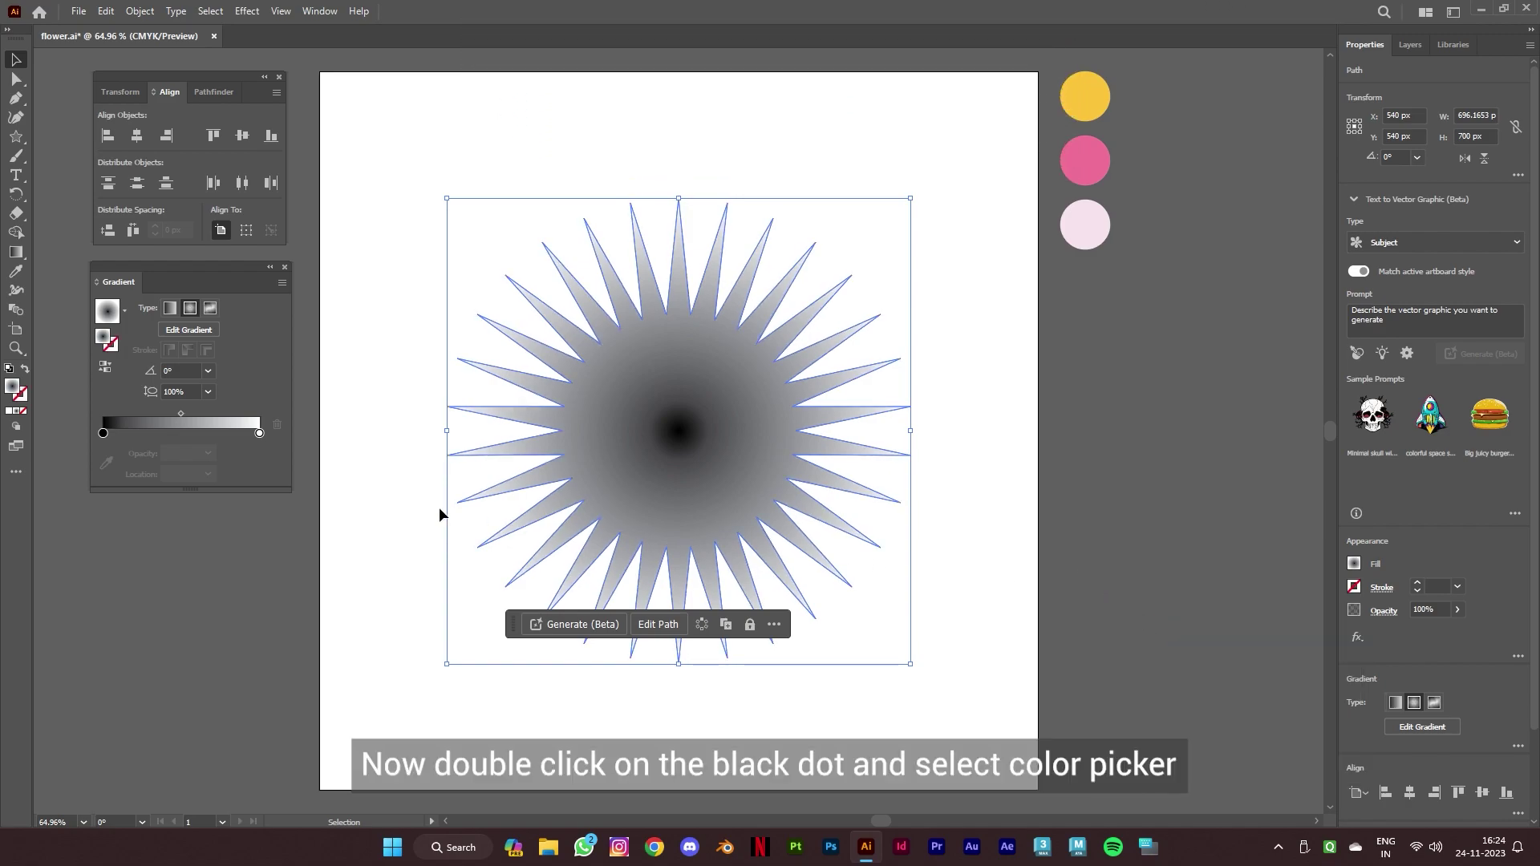
Recolour the gradient stops with the eyedropper: yellow centre stop, pink outer stop
{"action": "double_click", "coordinate": [104, 434]}
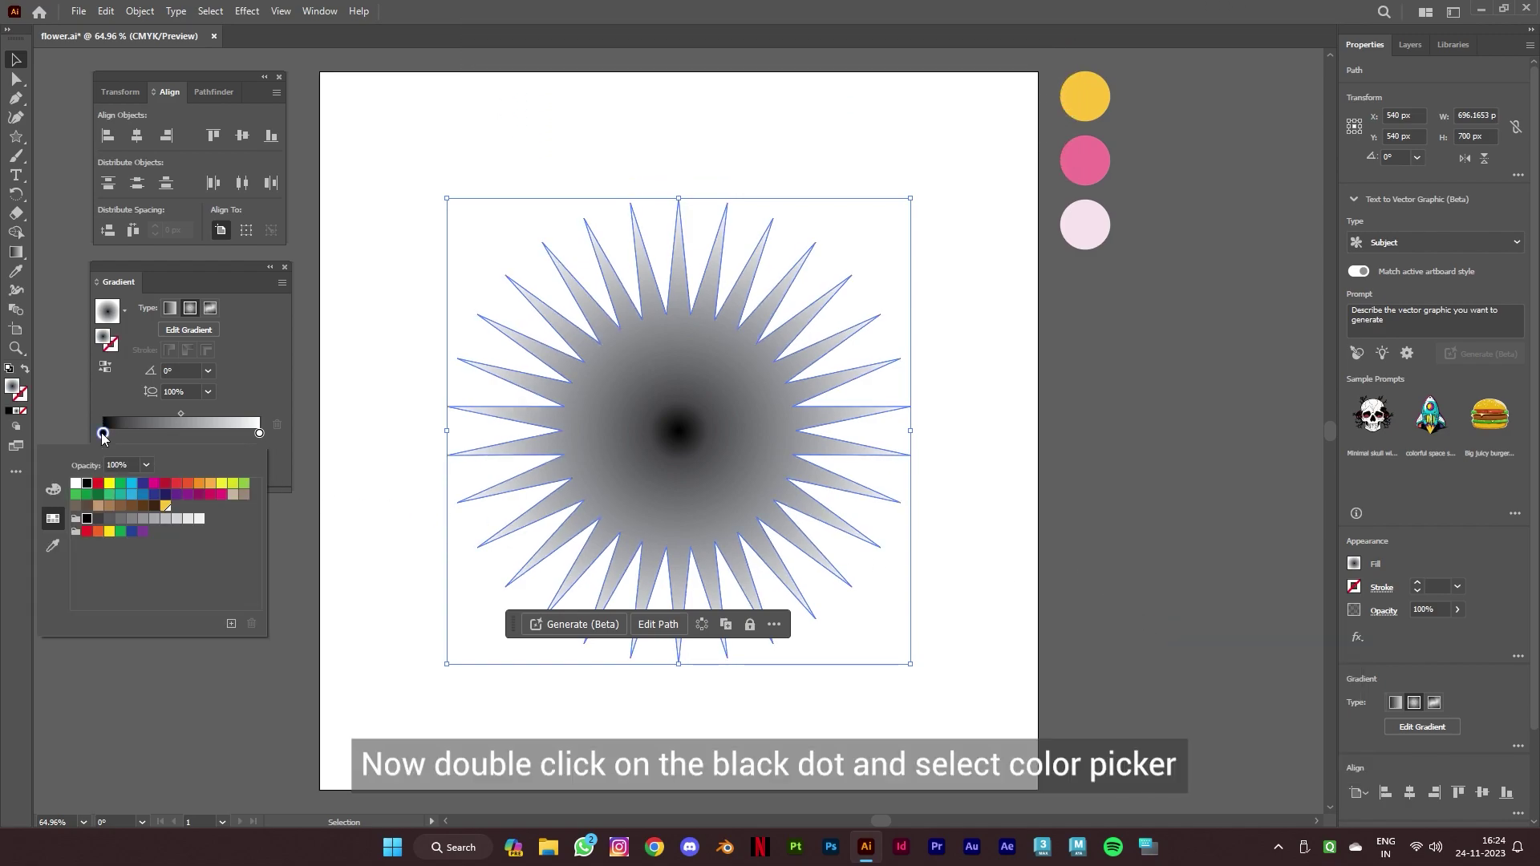
{"action": "left_click", "coordinate": [52, 549]}
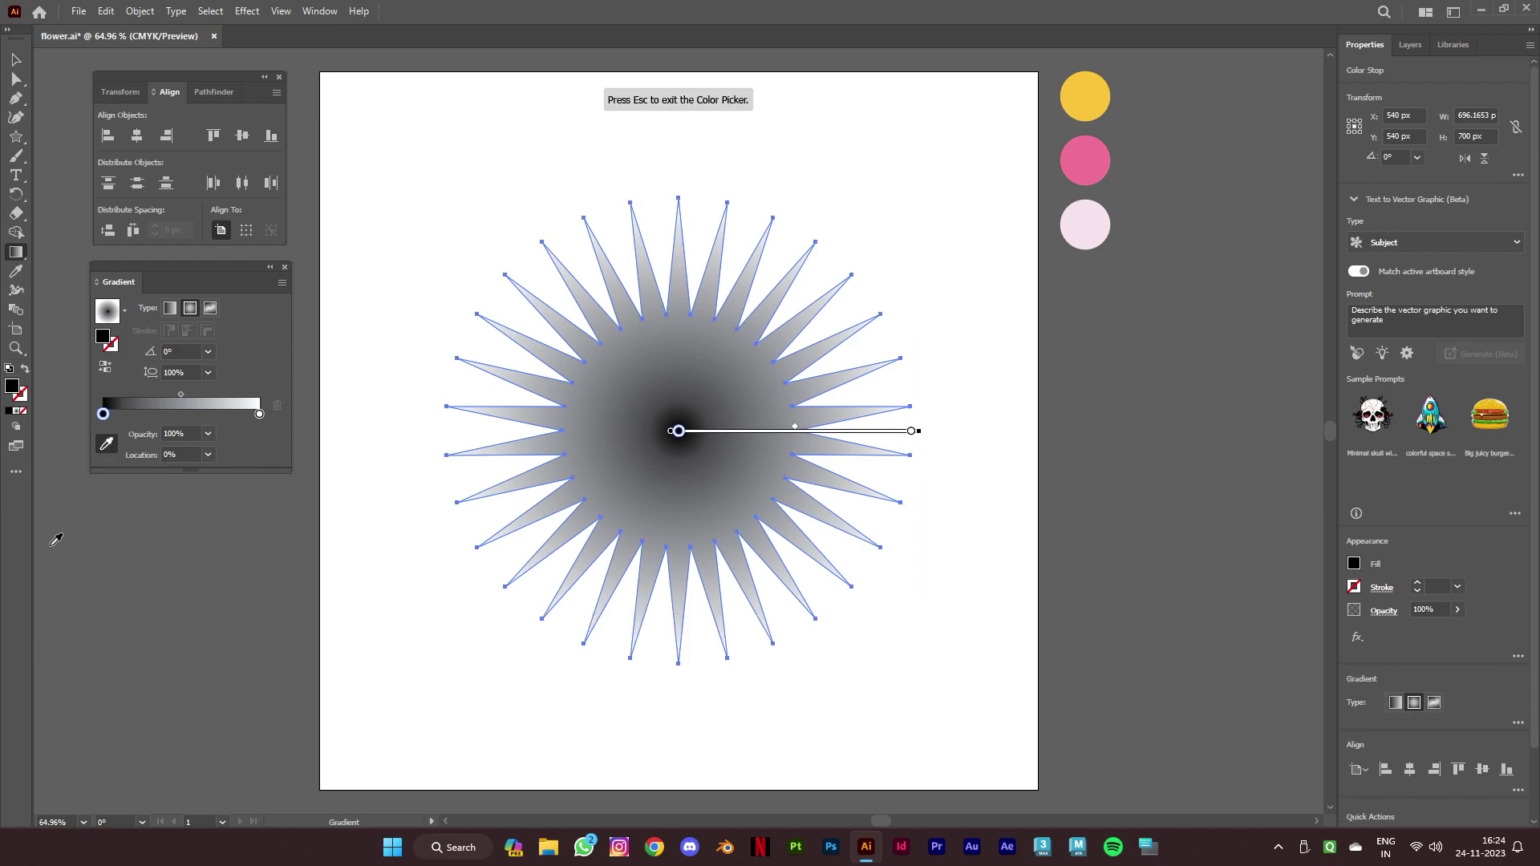
{"action": "left_click", "coordinate": [1088, 98]}
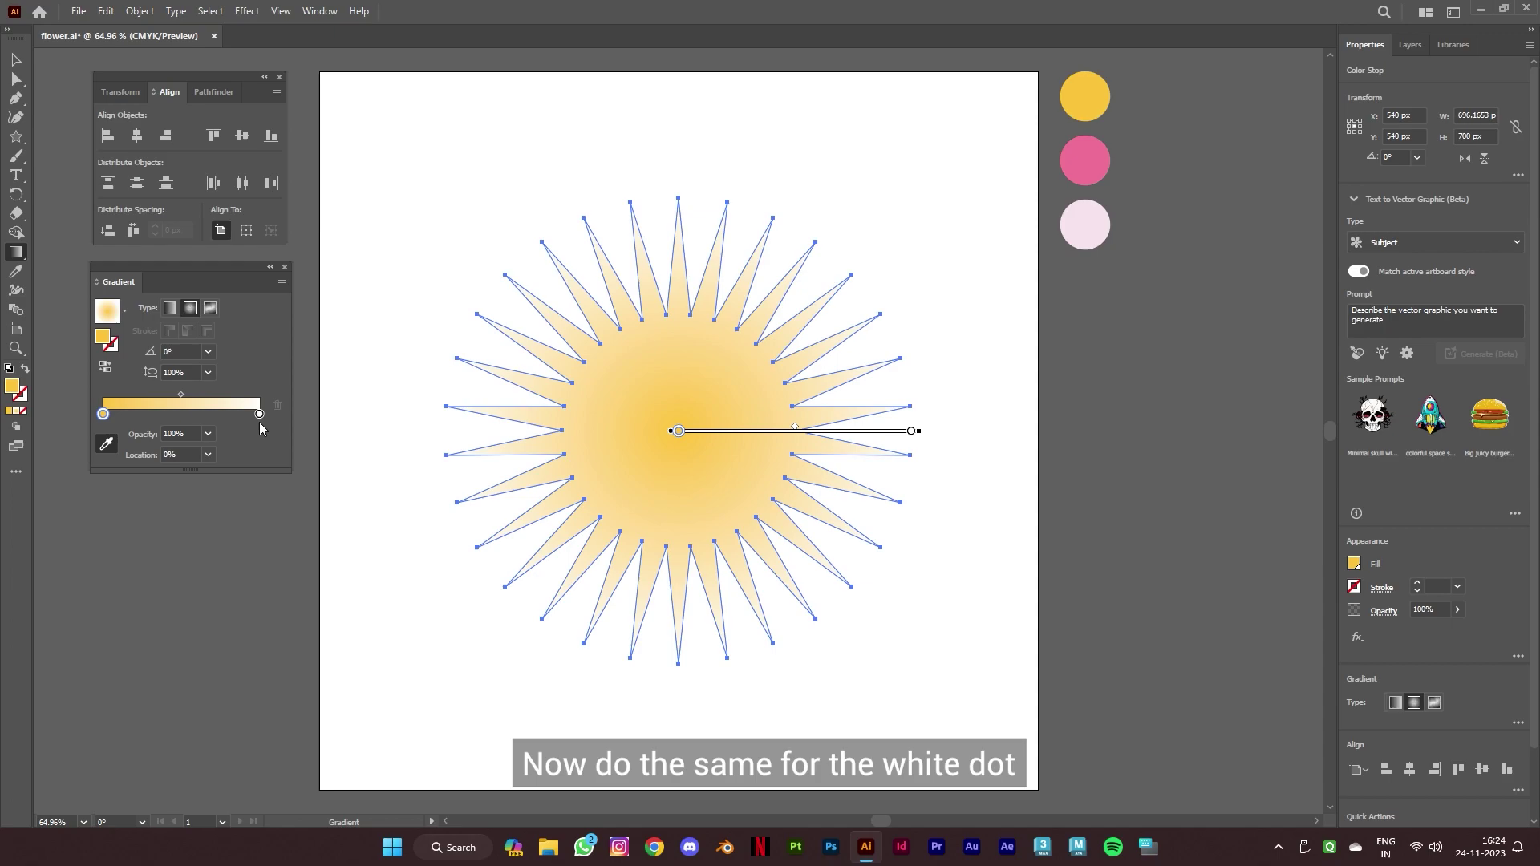
{"action": "double_click", "coordinate": [260, 414]}
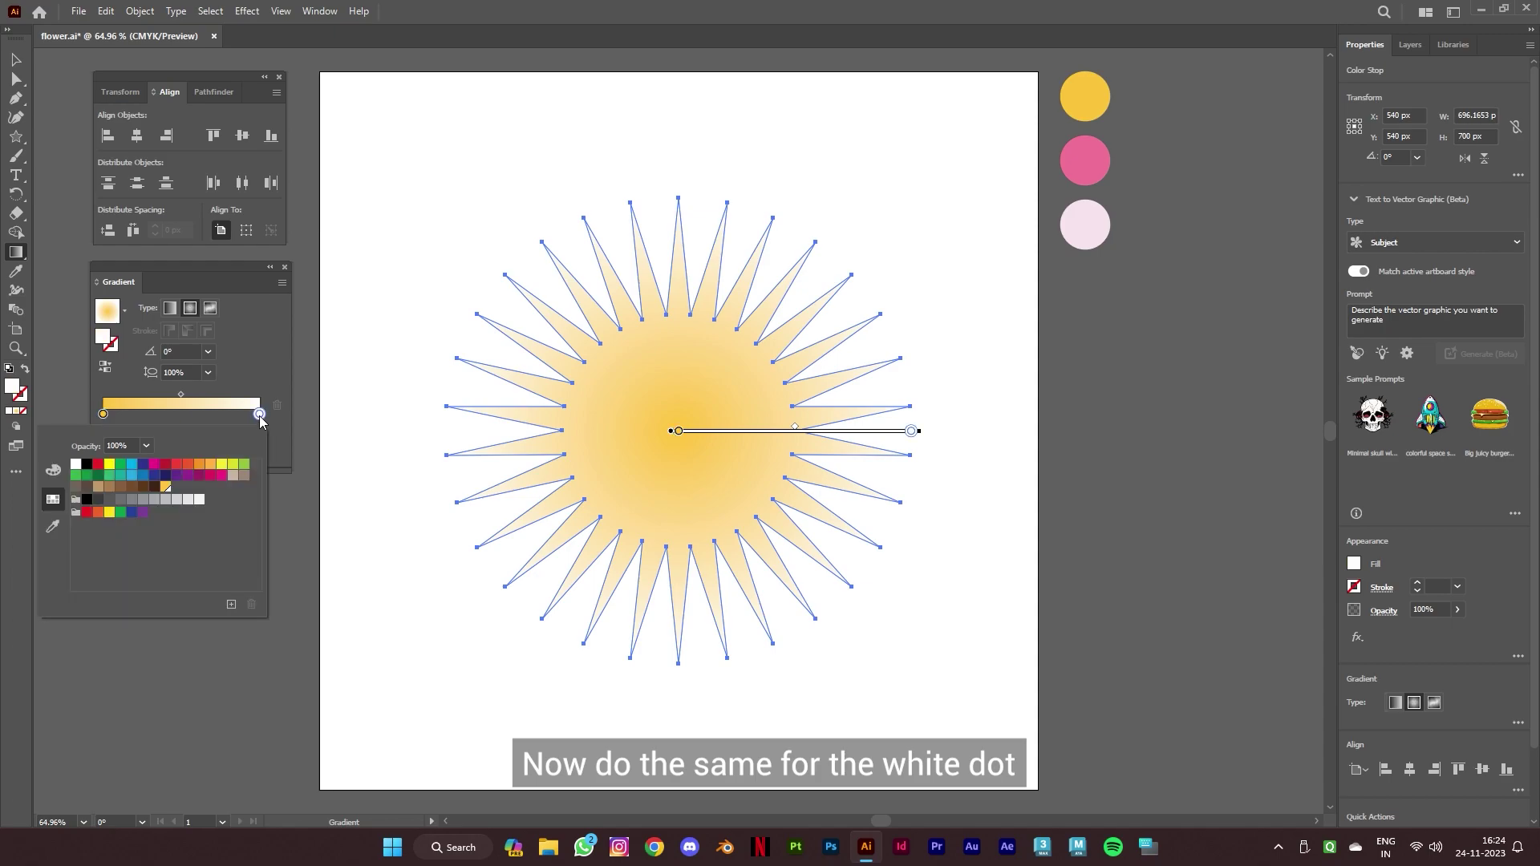
{"action": "left_click", "coordinate": [52, 526]}
{"action": "left_click", "coordinate": [1090, 157]}
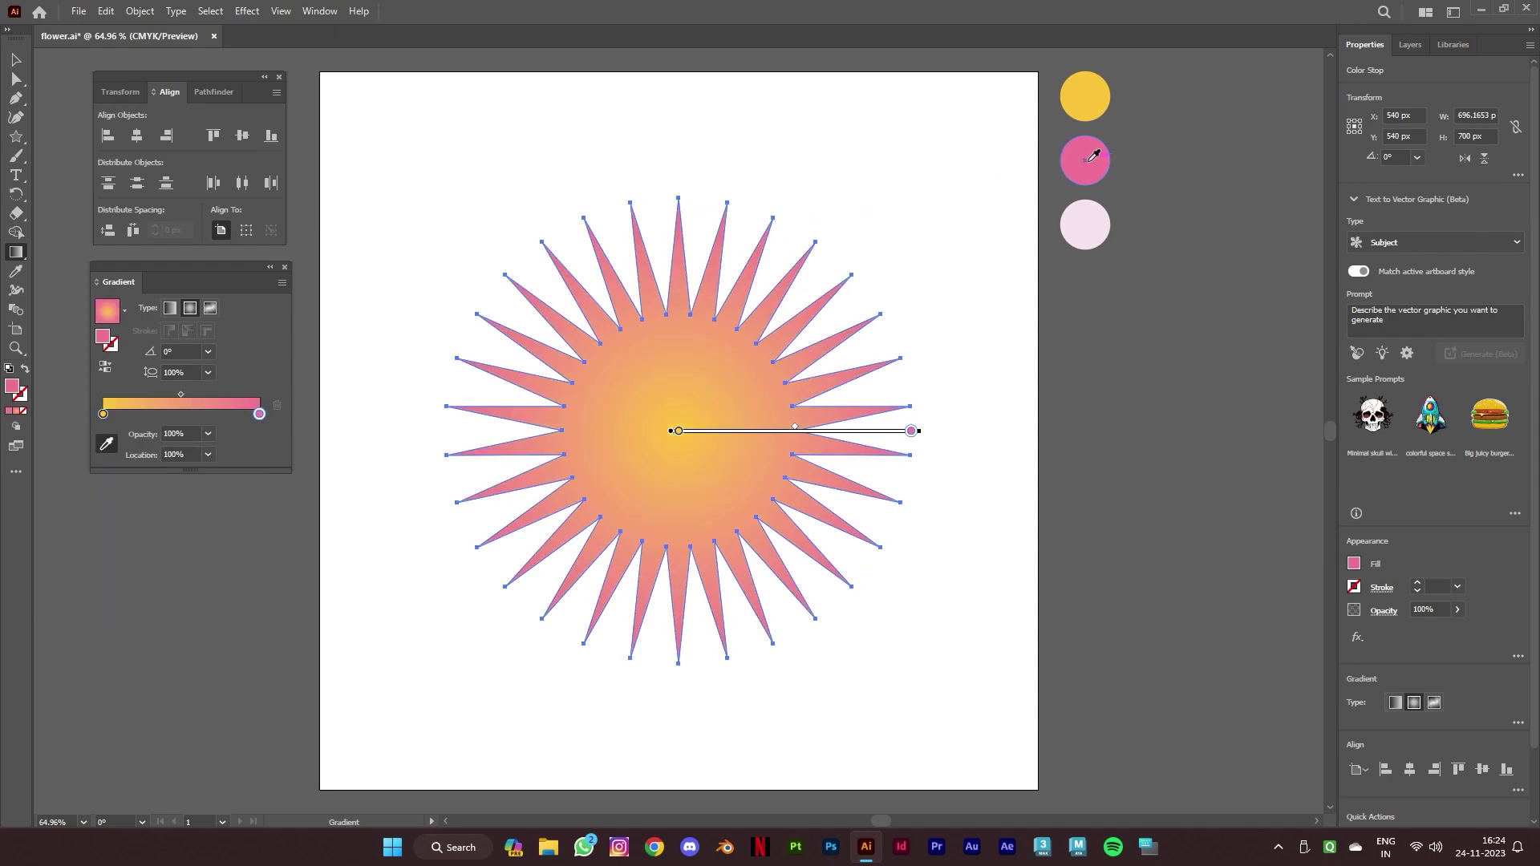
Move the pink stop to 50% and add an end stop sampled from the pale pink circle
{"action": "left_click", "coordinate": [164, 456]}
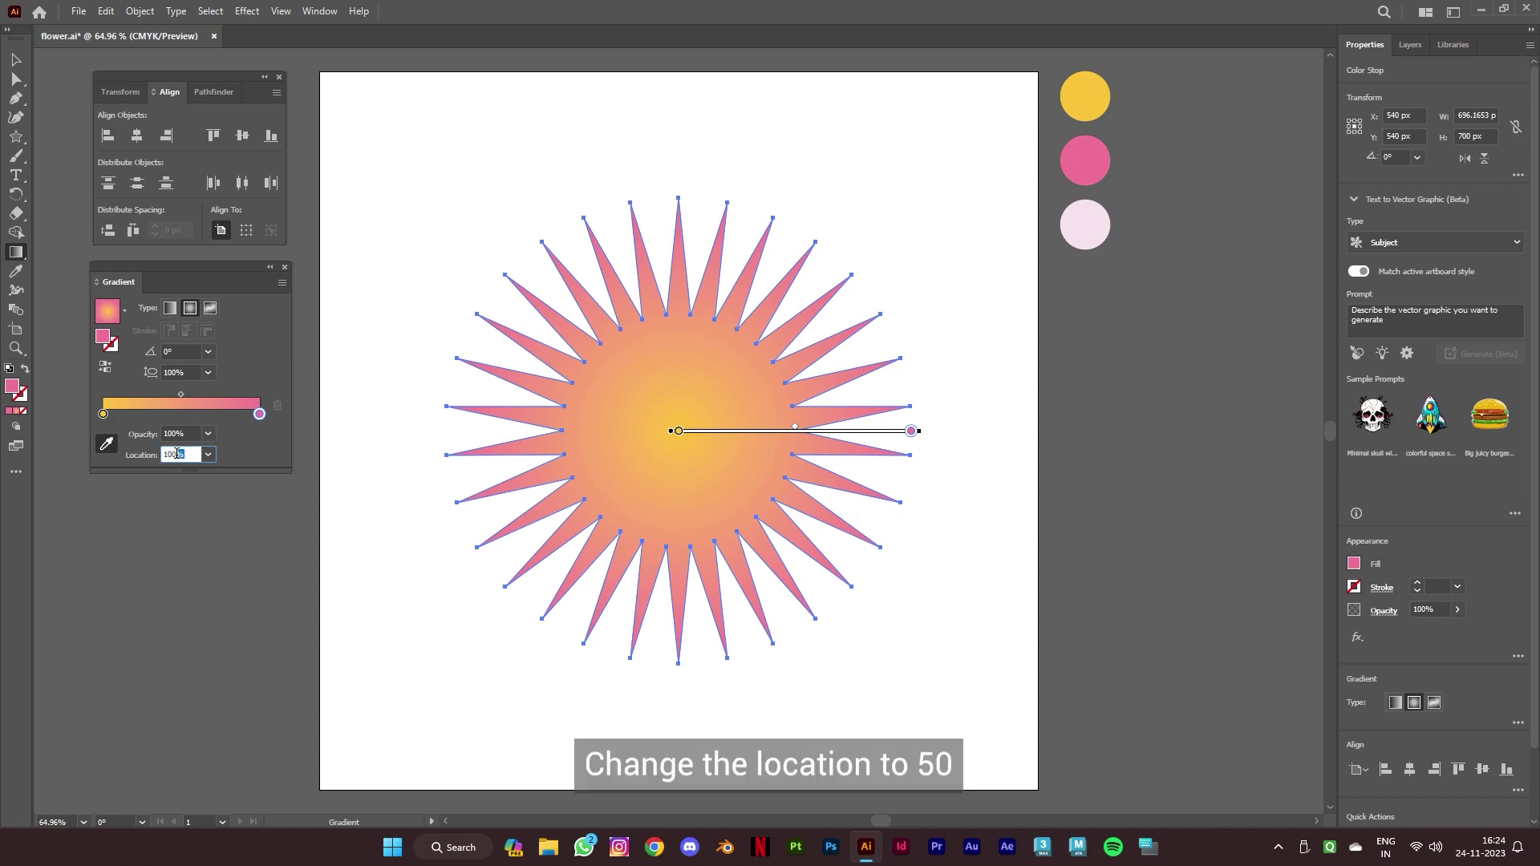
{"action": "type", "text": "50"}
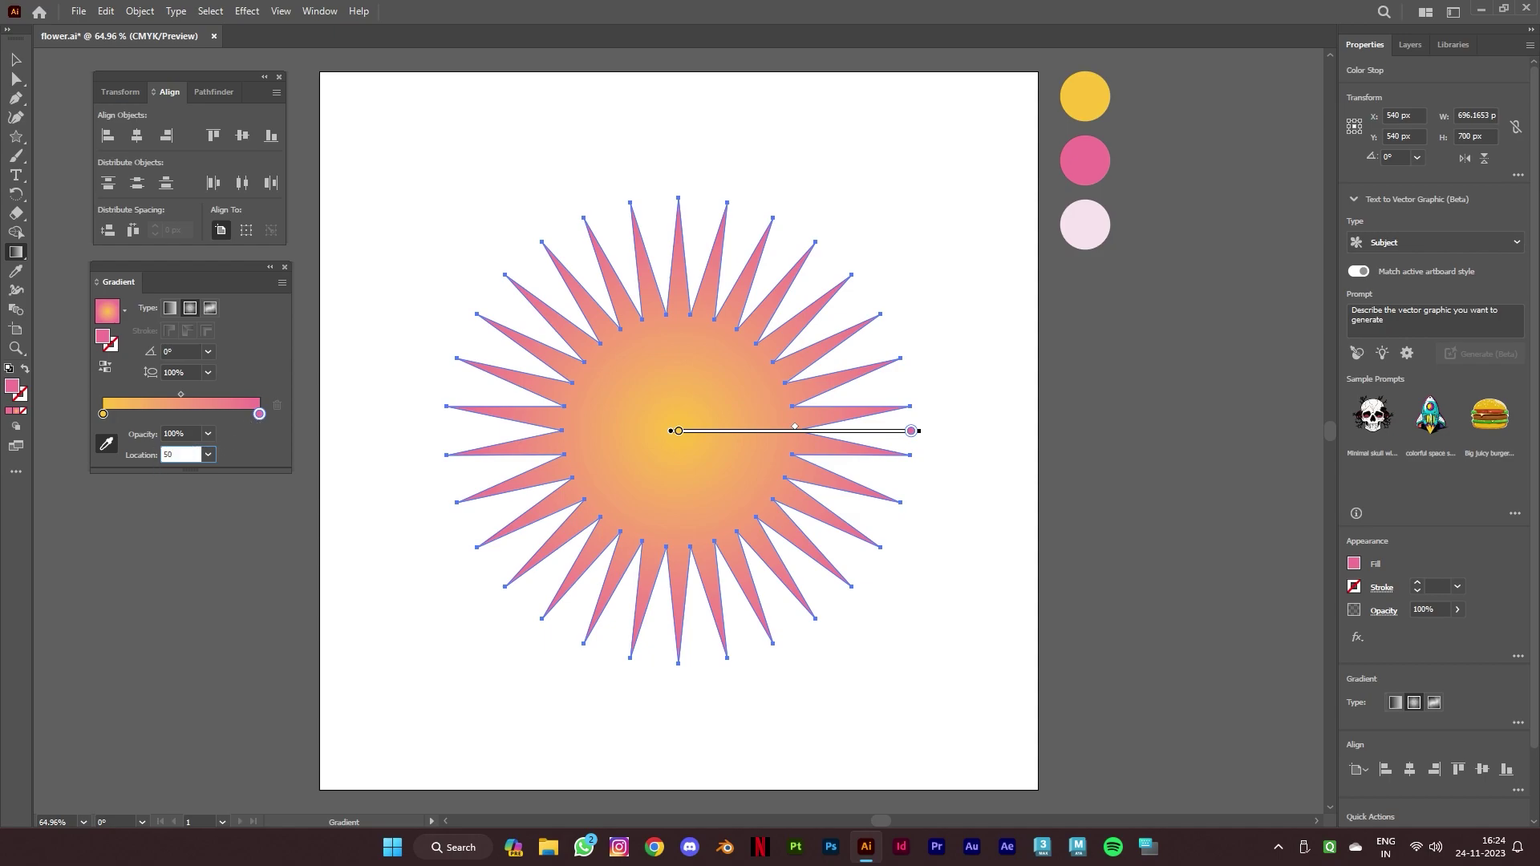
{"action": "key", "text": "Return"}
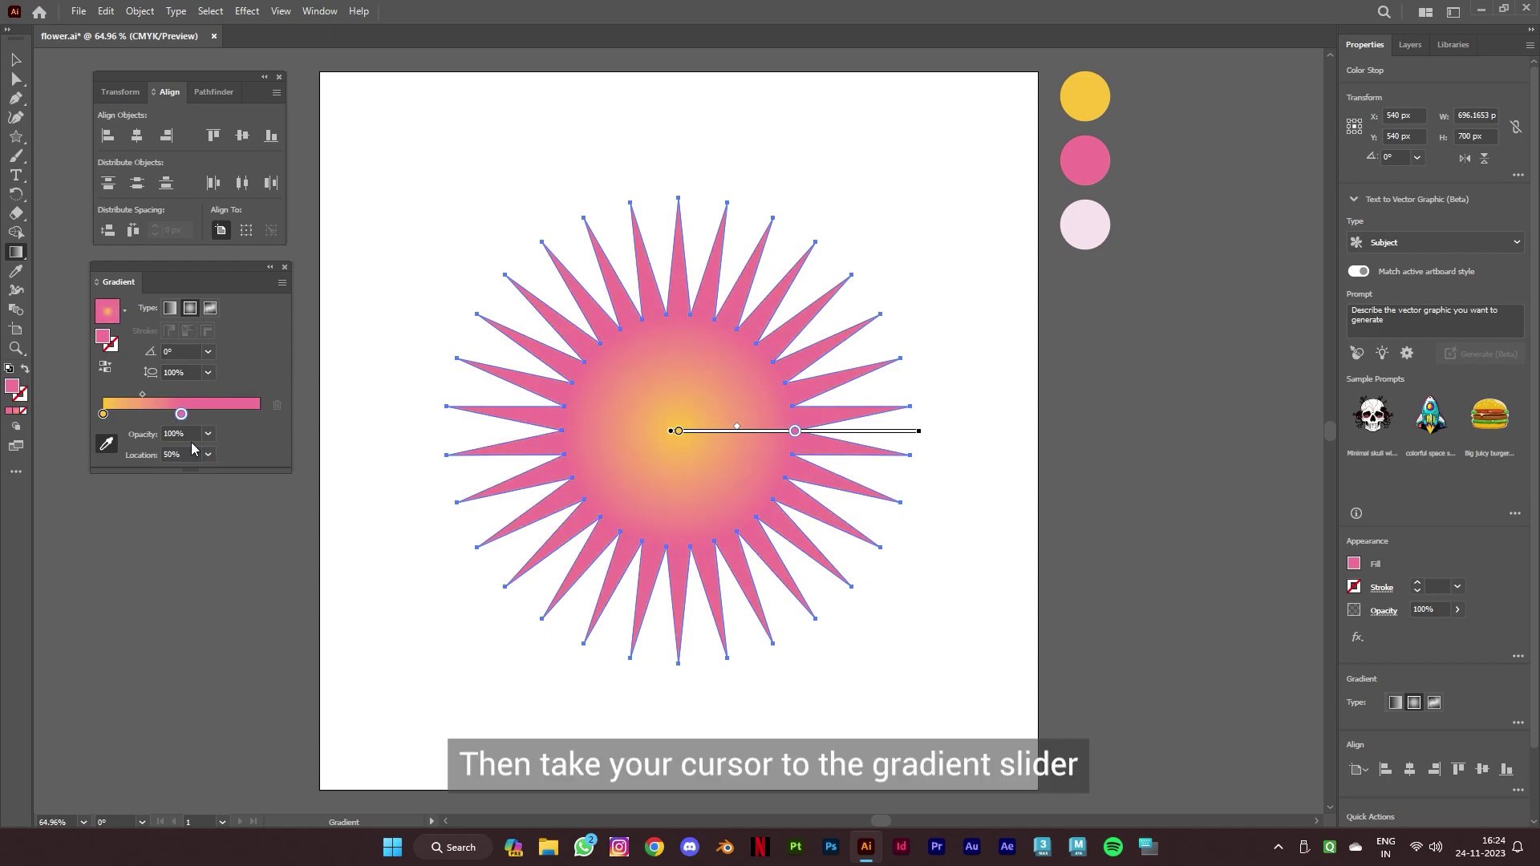
{"action": "left_click", "coordinate": [259, 414]}
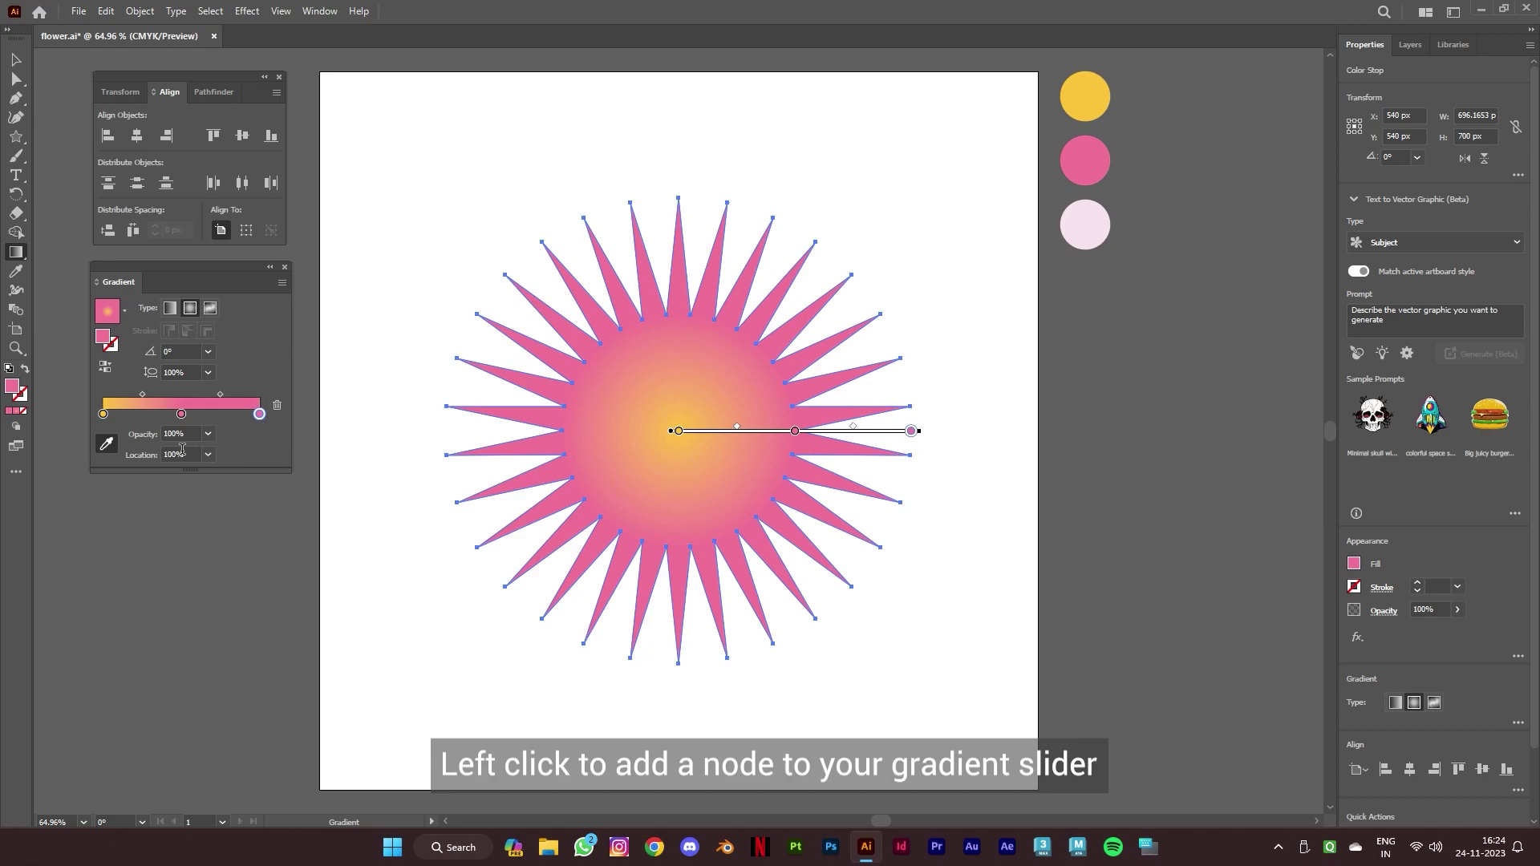
{"action": "double_click", "coordinate": [259, 415]}
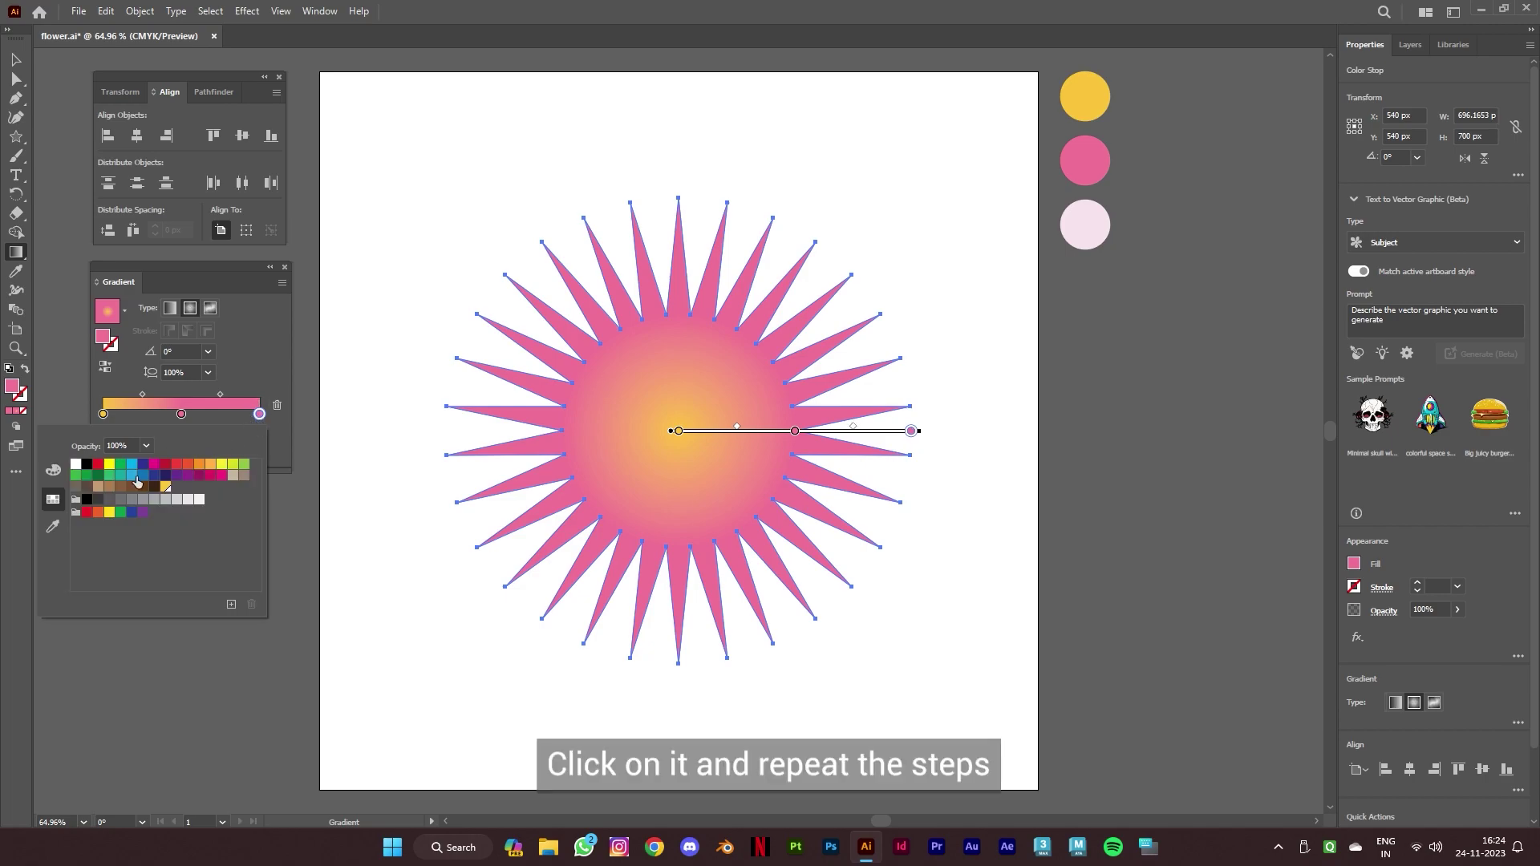
{"action": "left_click", "coordinate": [51, 527]}
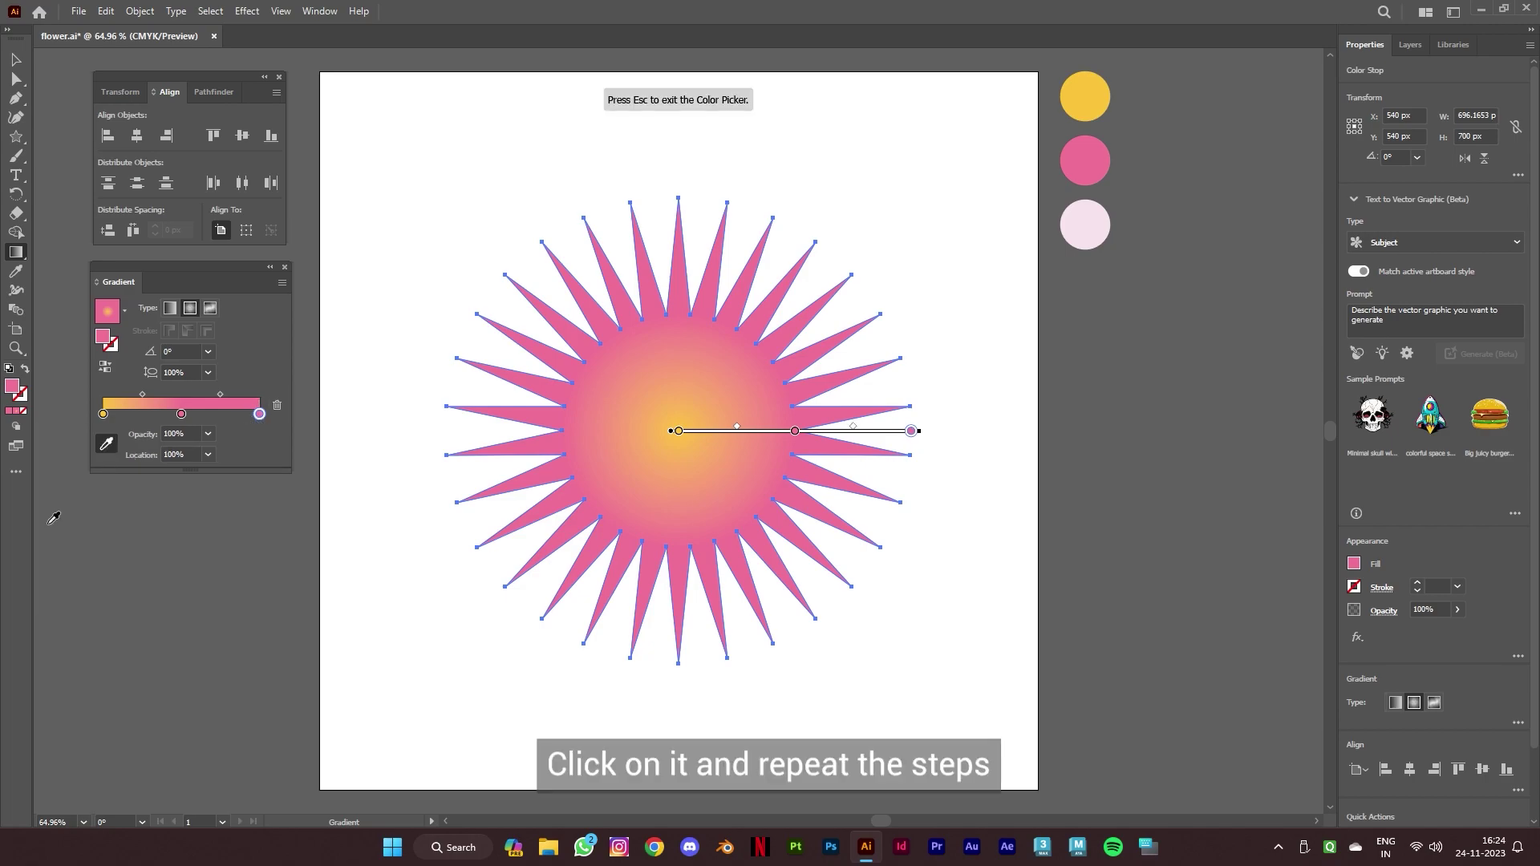
{"action": "left_click", "coordinate": [1084, 234]}
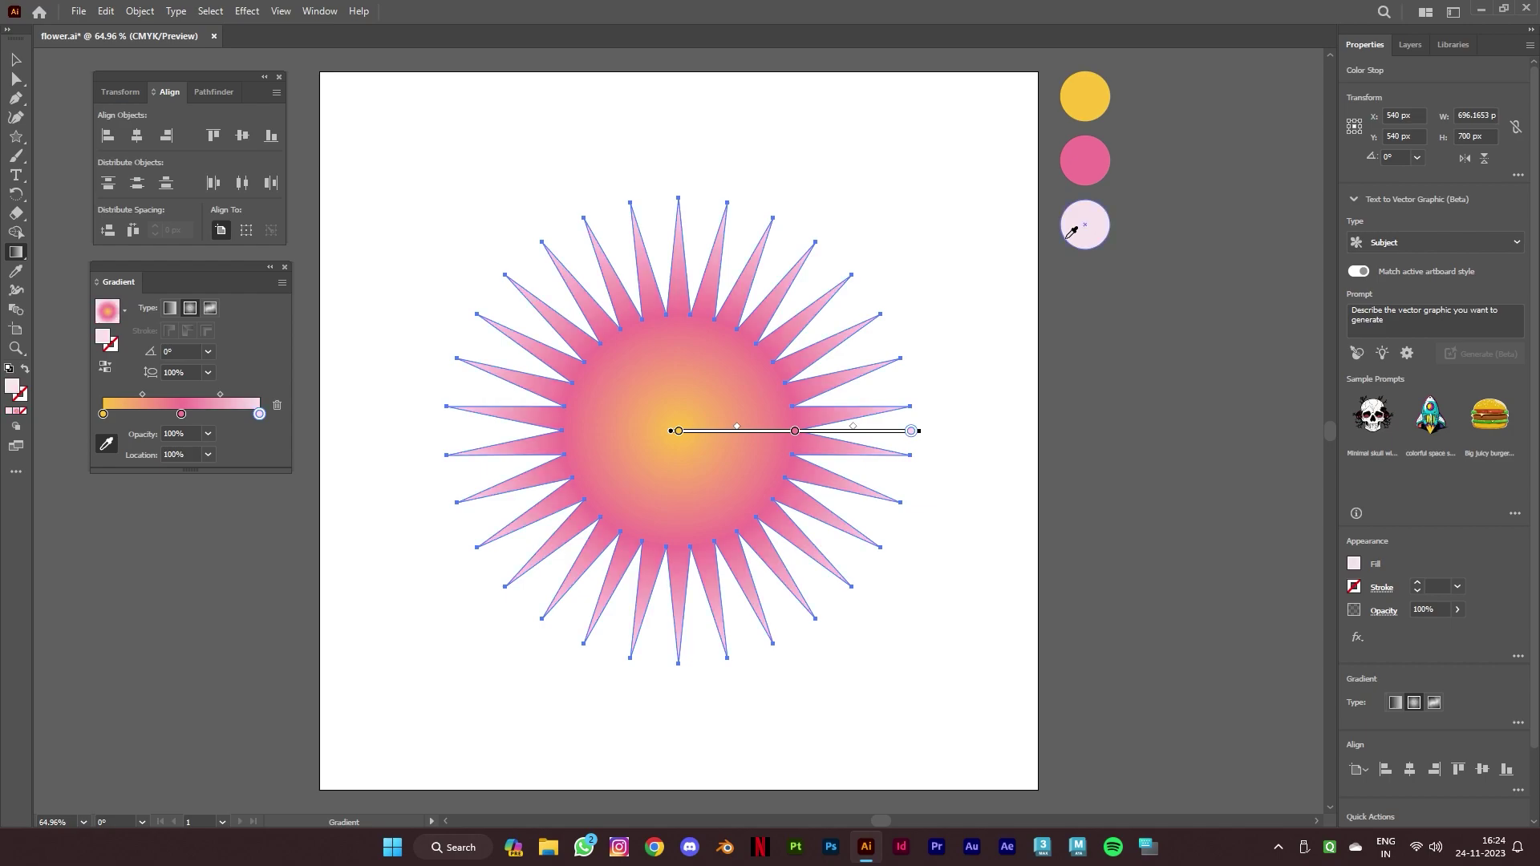
Copy the gradient star and paste the copy in front of it
{"action": "left_click", "coordinate": [16, 61]}
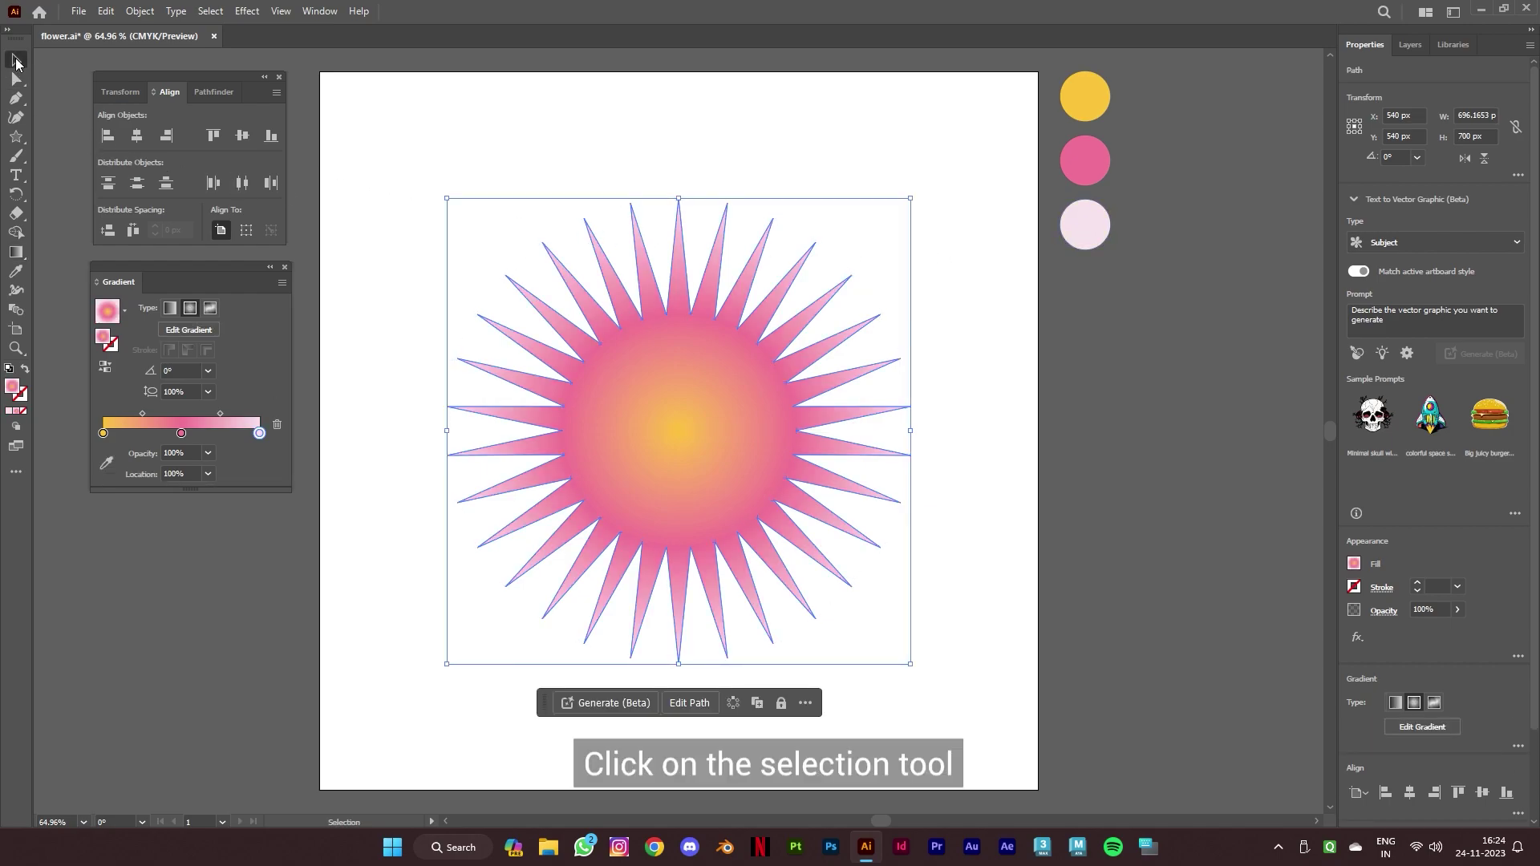
{"action": "left_click", "coordinate": [942, 443]}
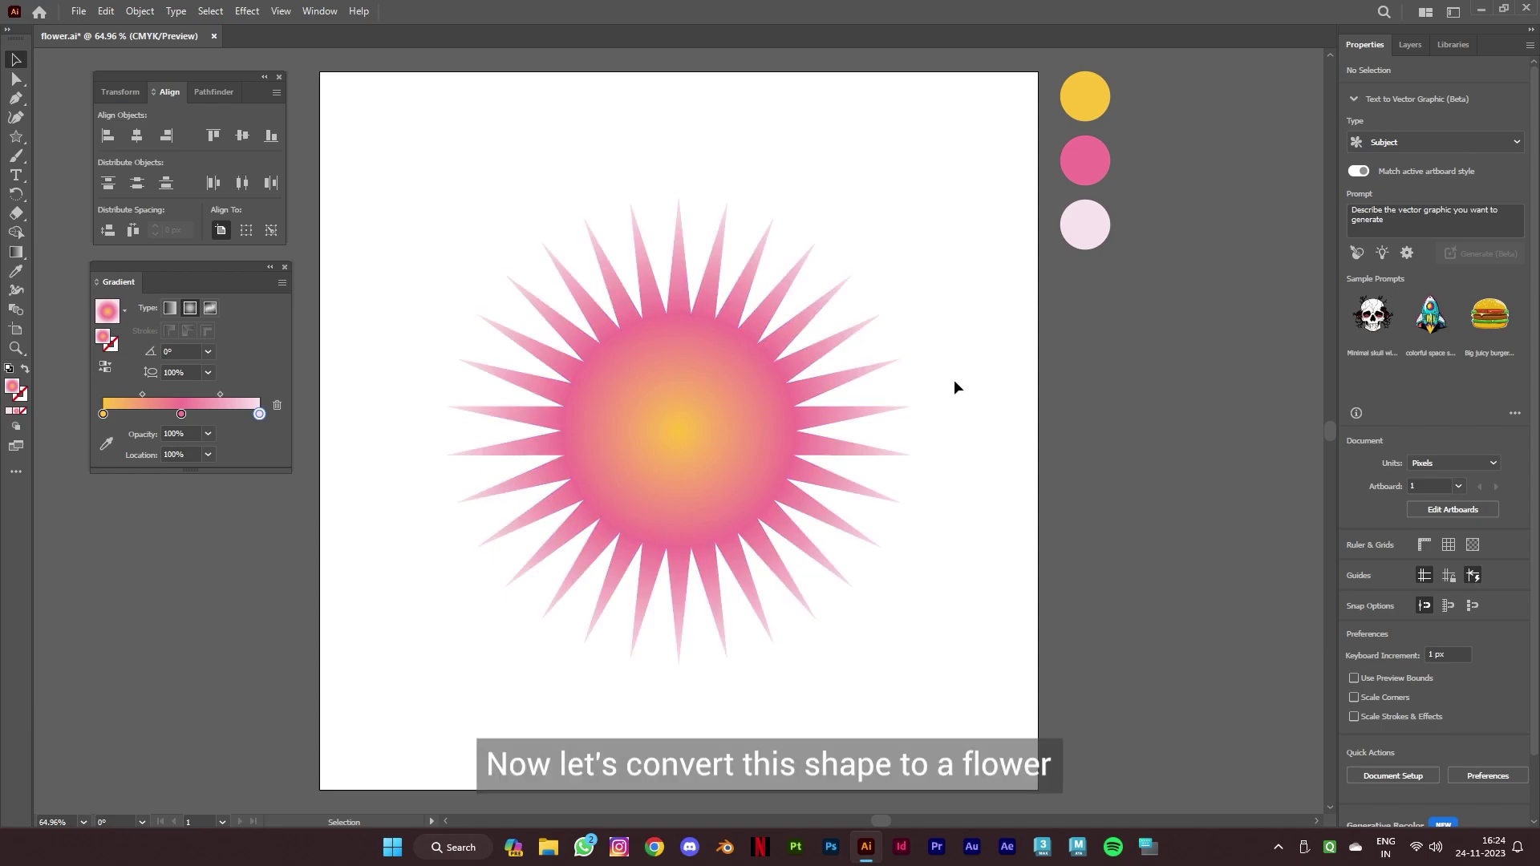
{"action": "left_click", "coordinate": [673, 456]}
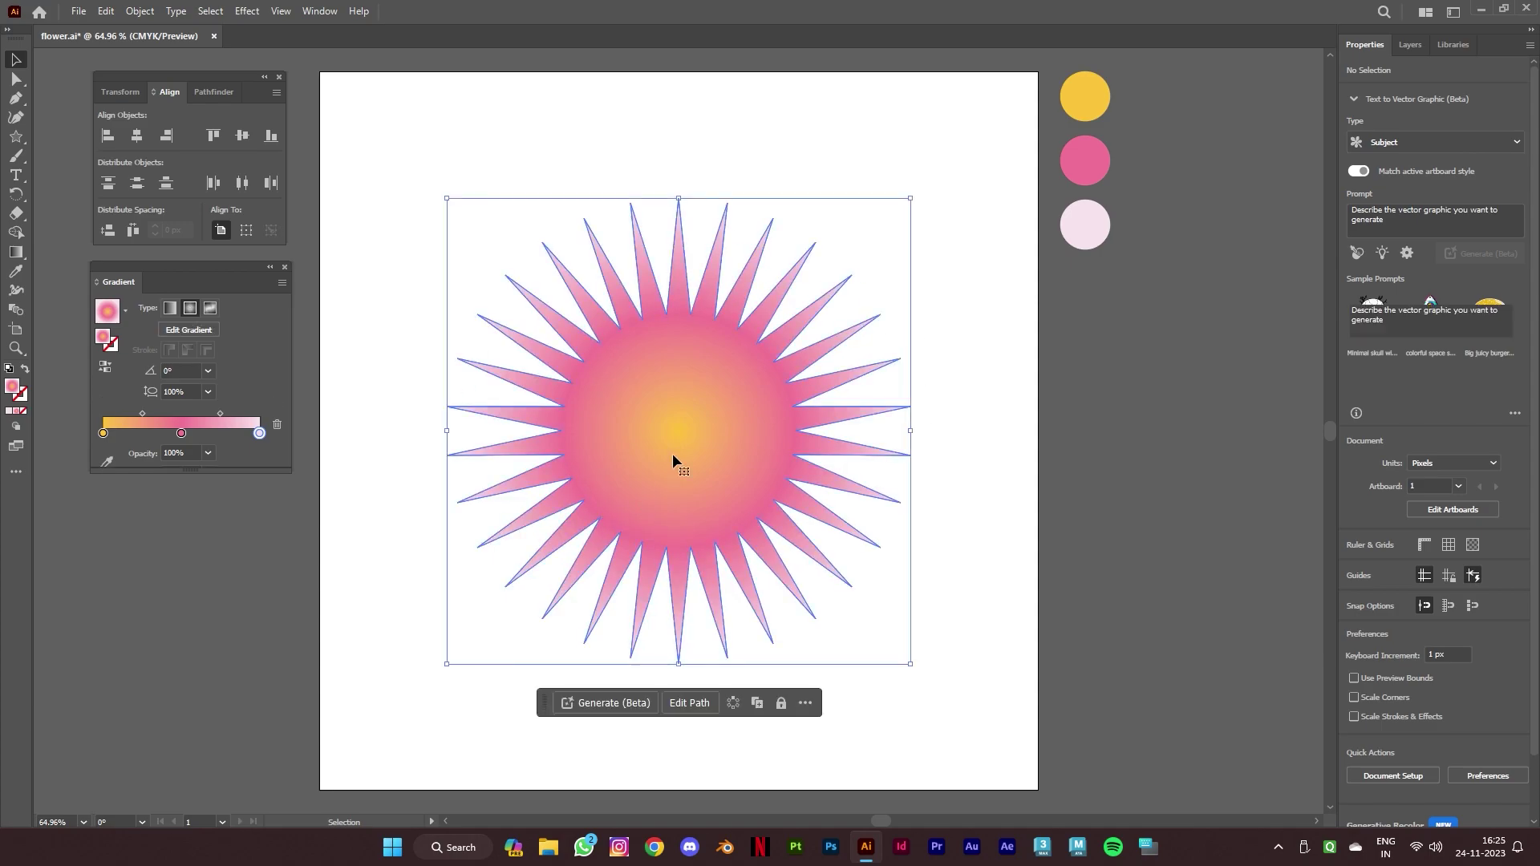
{"action": "left_click", "coordinate": [99, 11]}
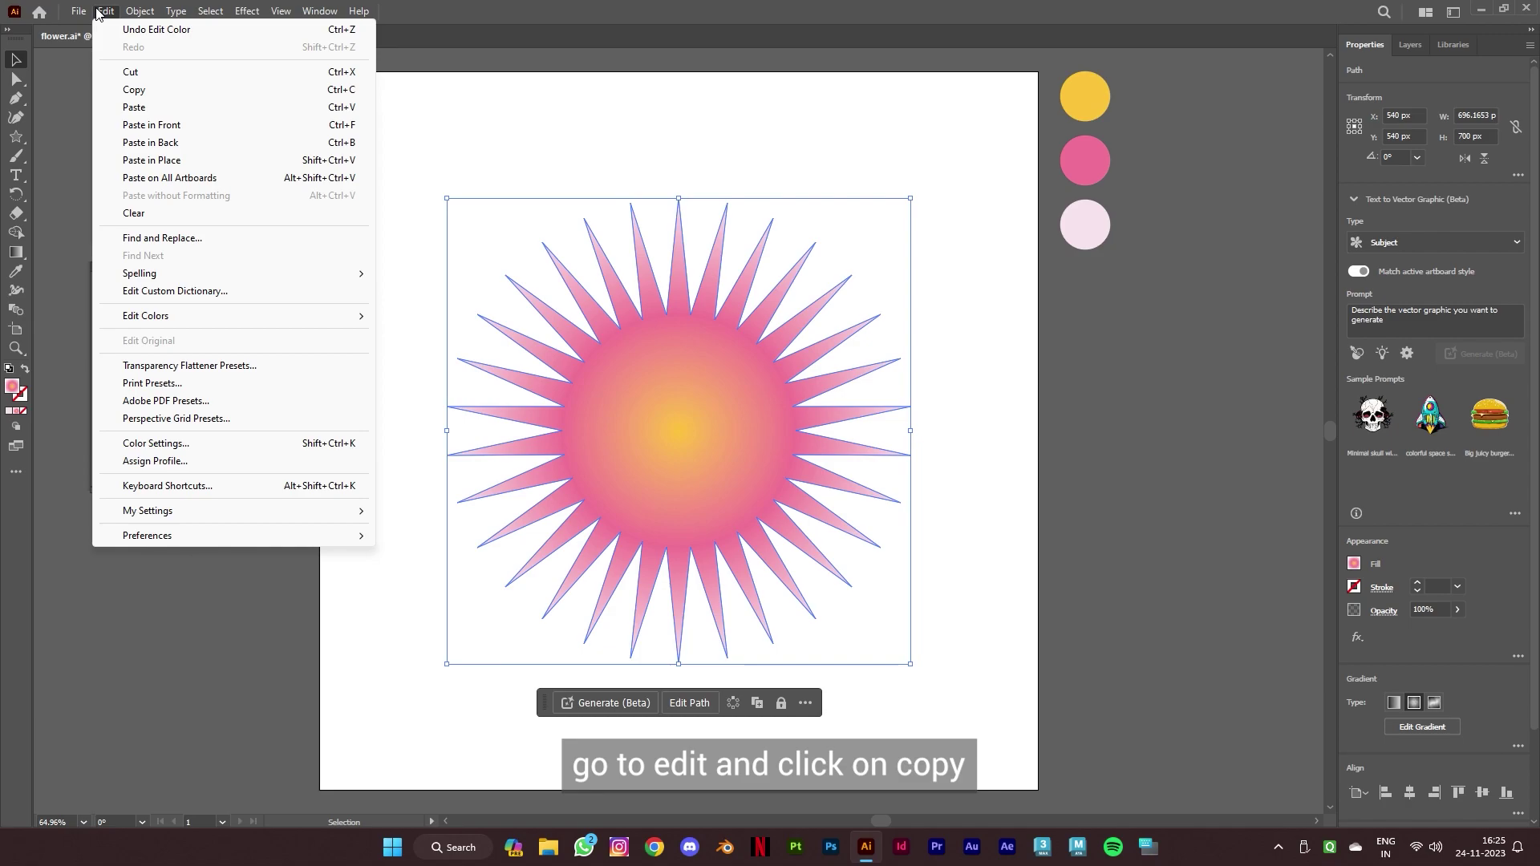
{"action": "left_click", "coordinate": [173, 93]}
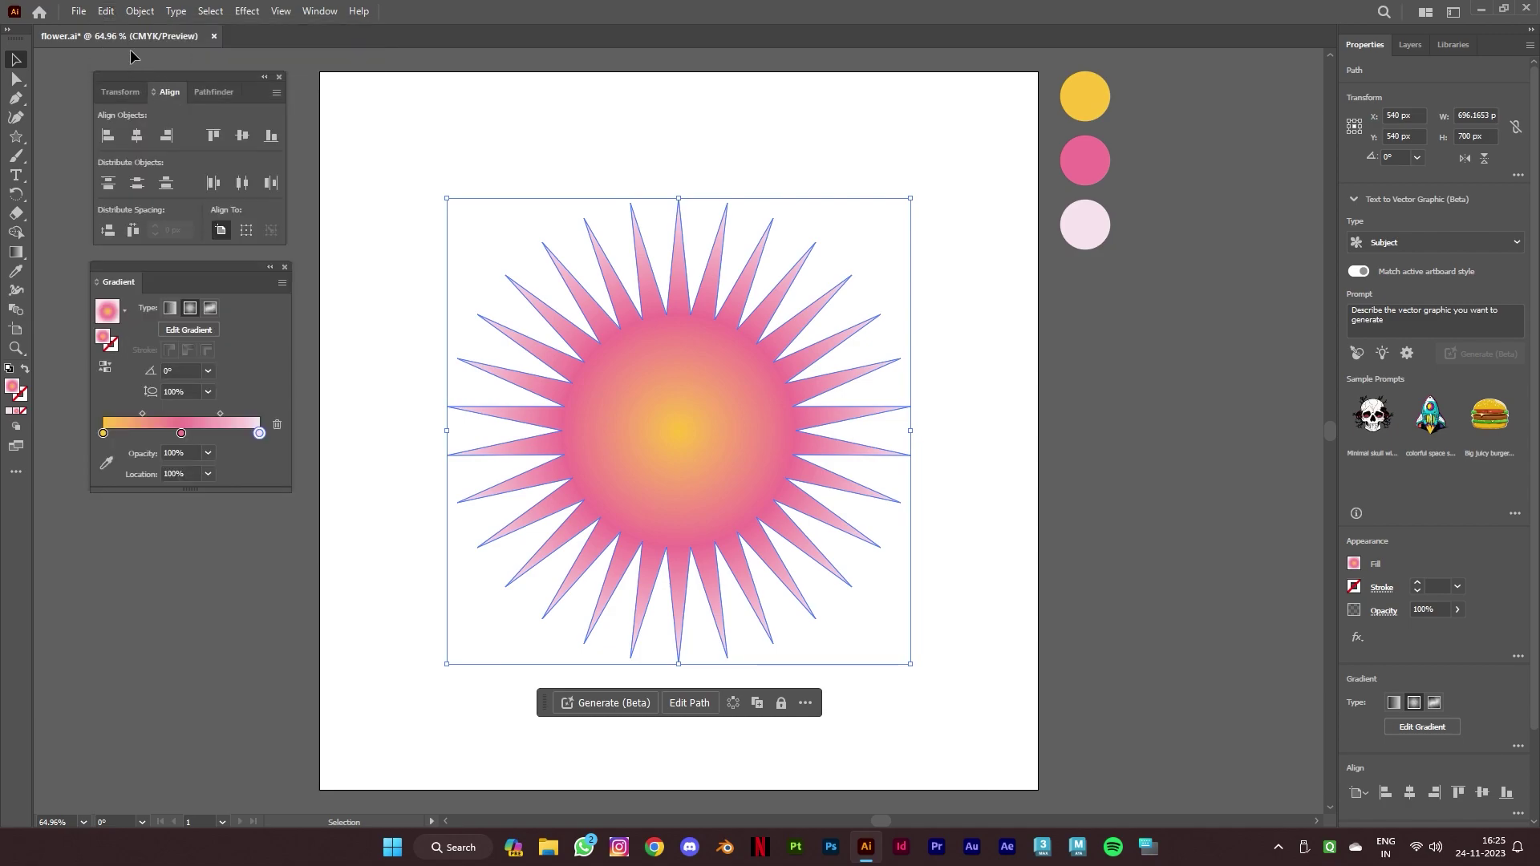
{"action": "left_click", "coordinate": [105, 11]}
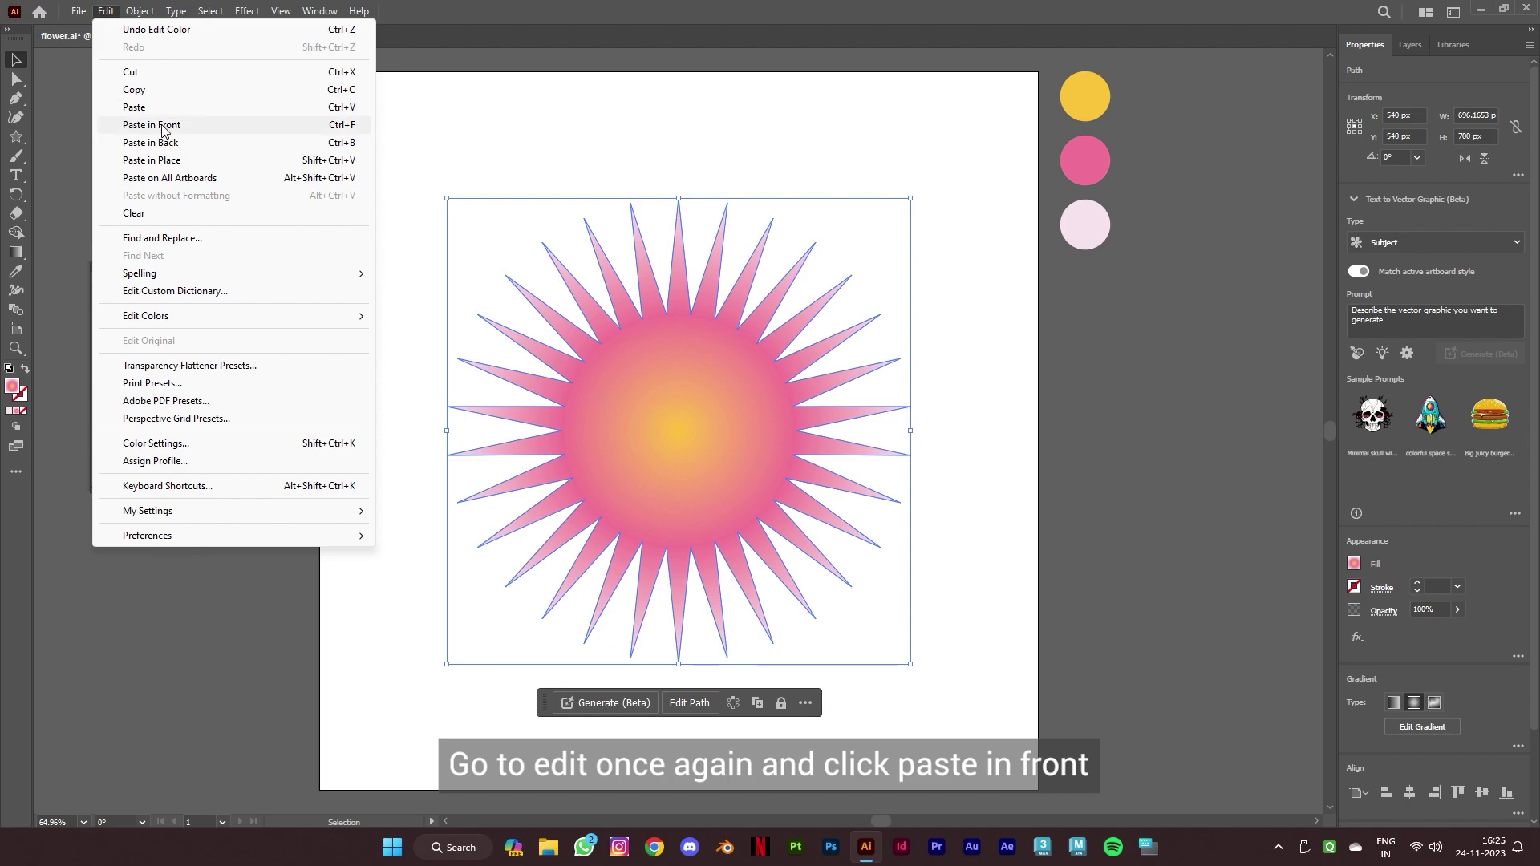
{"action": "left_click", "coordinate": [218, 127]}
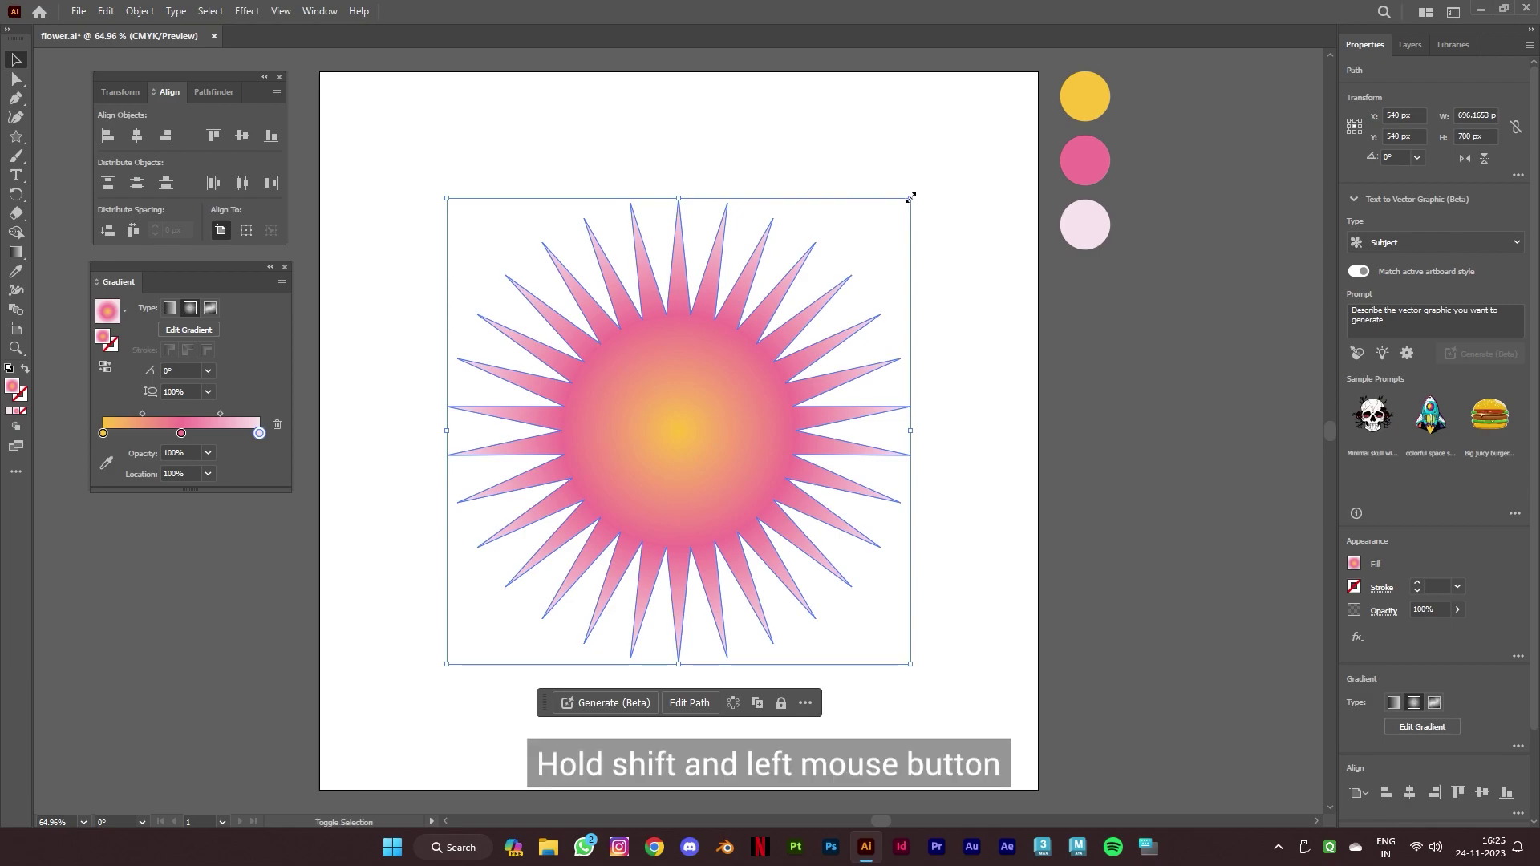
Shrink the pasted copy to about 29.66 px wide and centre it on the artboard
{"action": "left_click_drag", "start_coordinate": [910, 198], "coordinate": [485, 646]}
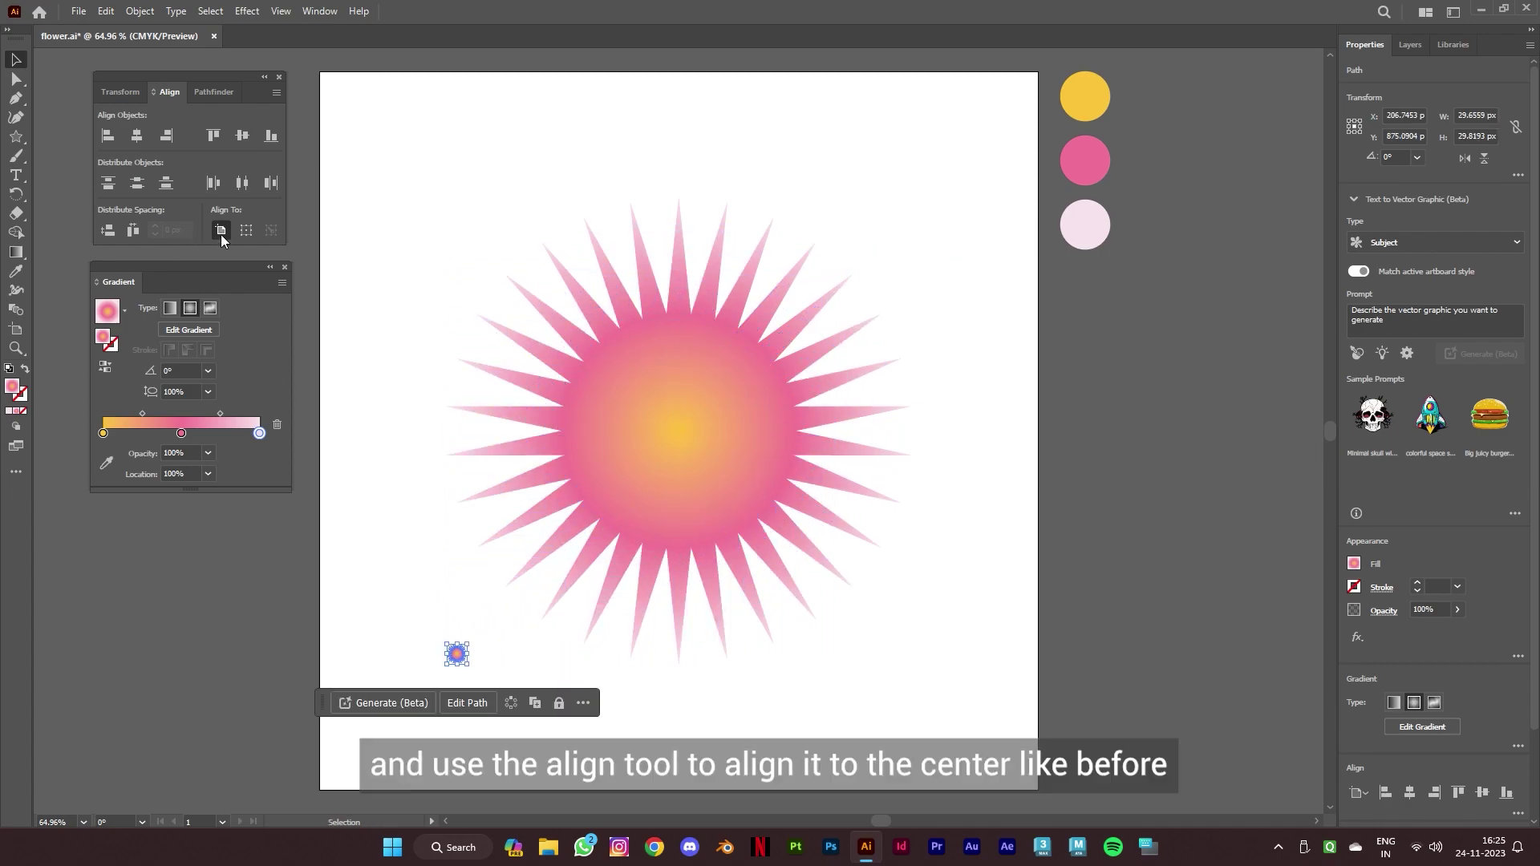
{"action": "left_click", "coordinate": [136, 134]}
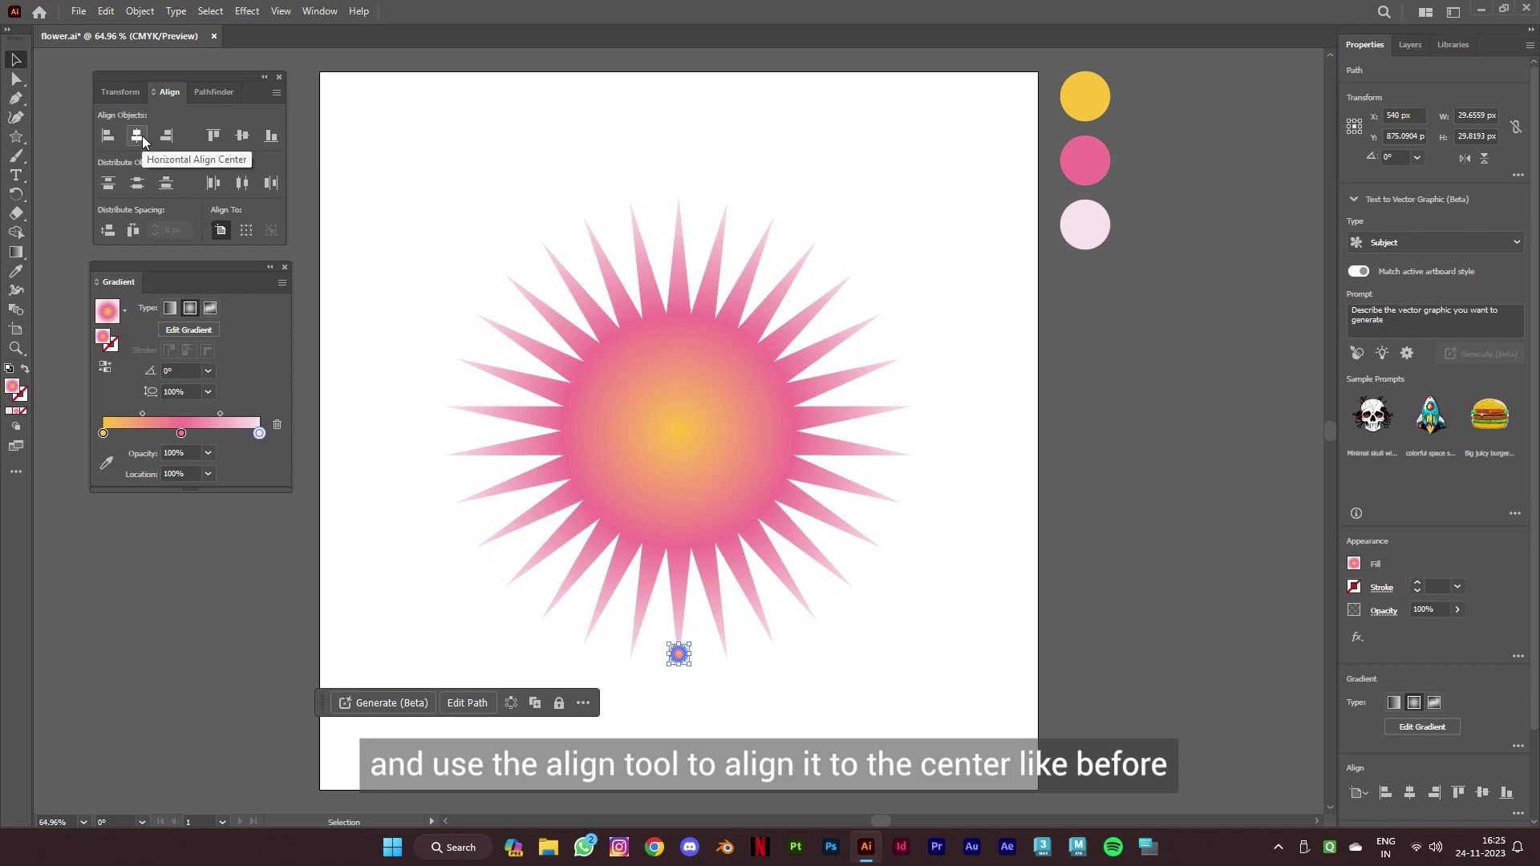
{"action": "left_click", "coordinate": [243, 135]}
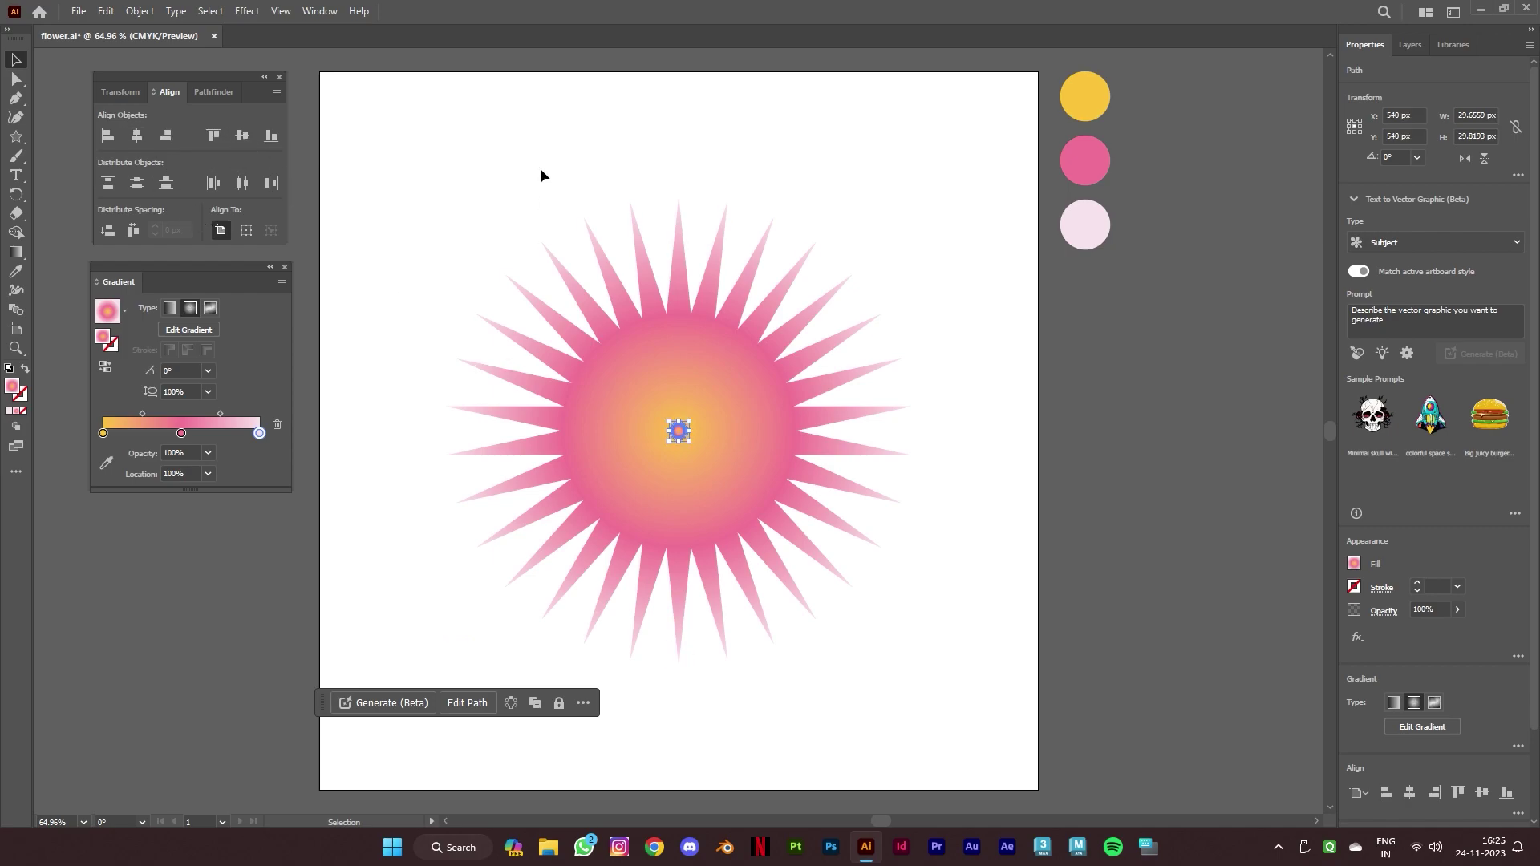
Select both stars and set Blend Options spacing to 50 Specified Steps
{"action": "left_click_drag", "start_coordinate": [541, 167], "coordinate": [846, 609]}
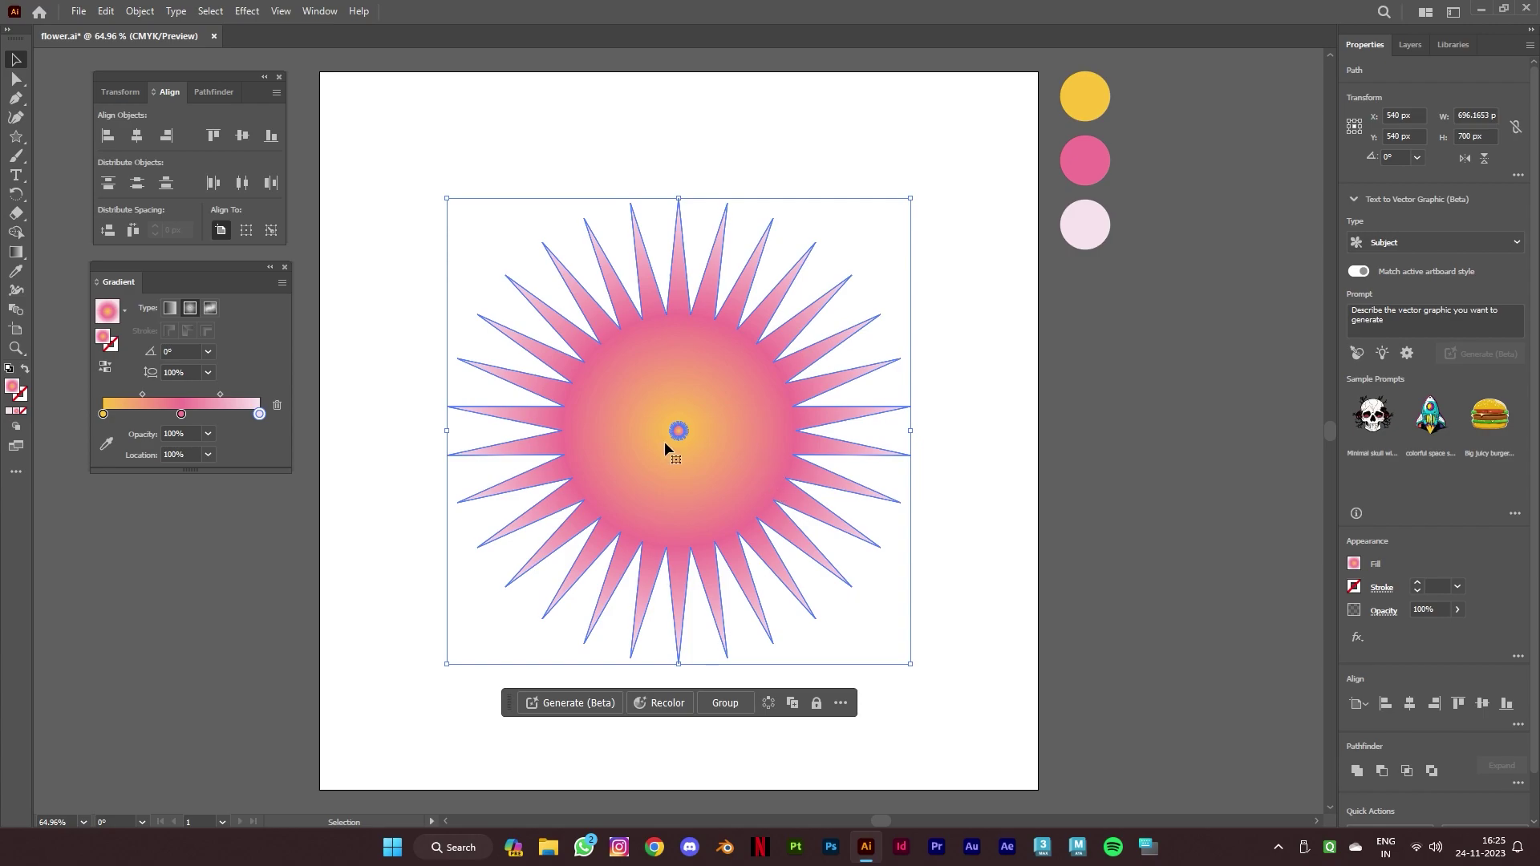
{"action": "left_click", "coordinate": [142, 11]}
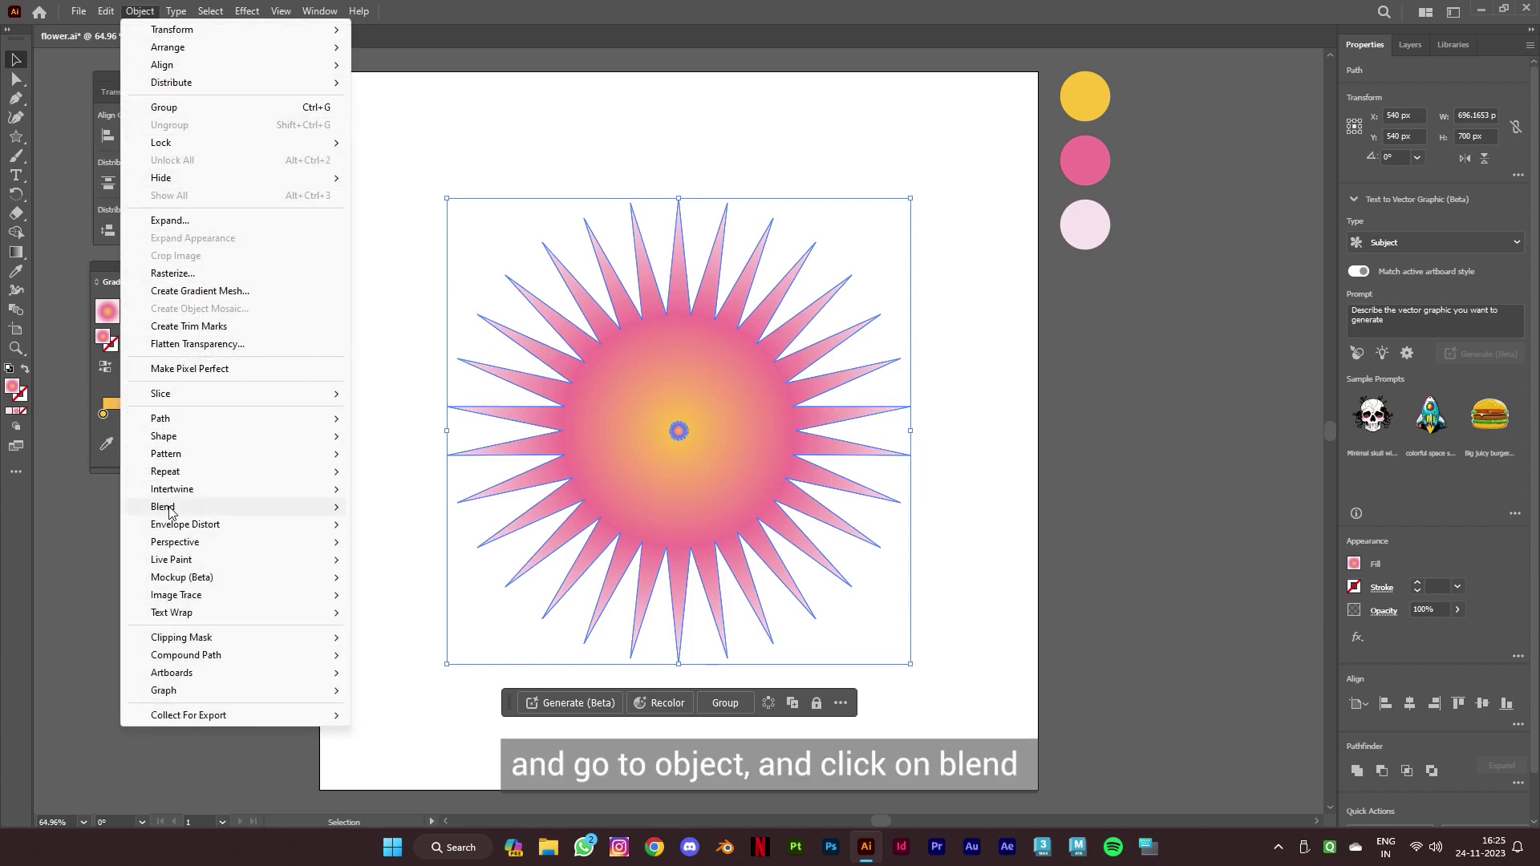
{"action": "mouse_move", "coordinate": [173, 510]}
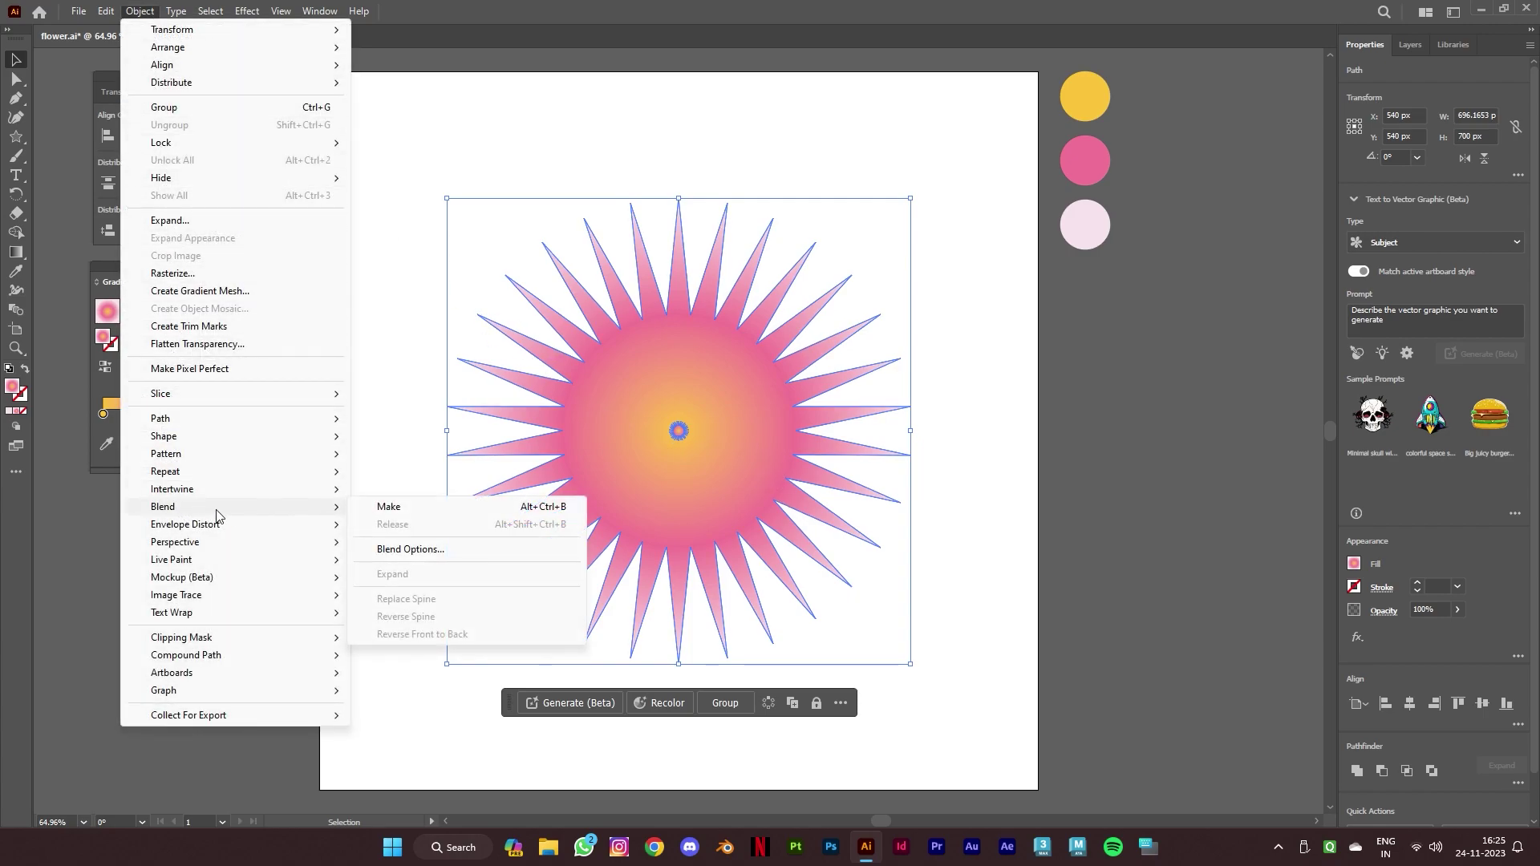
{"action": "left_click", "coordinate": [469, 559]}
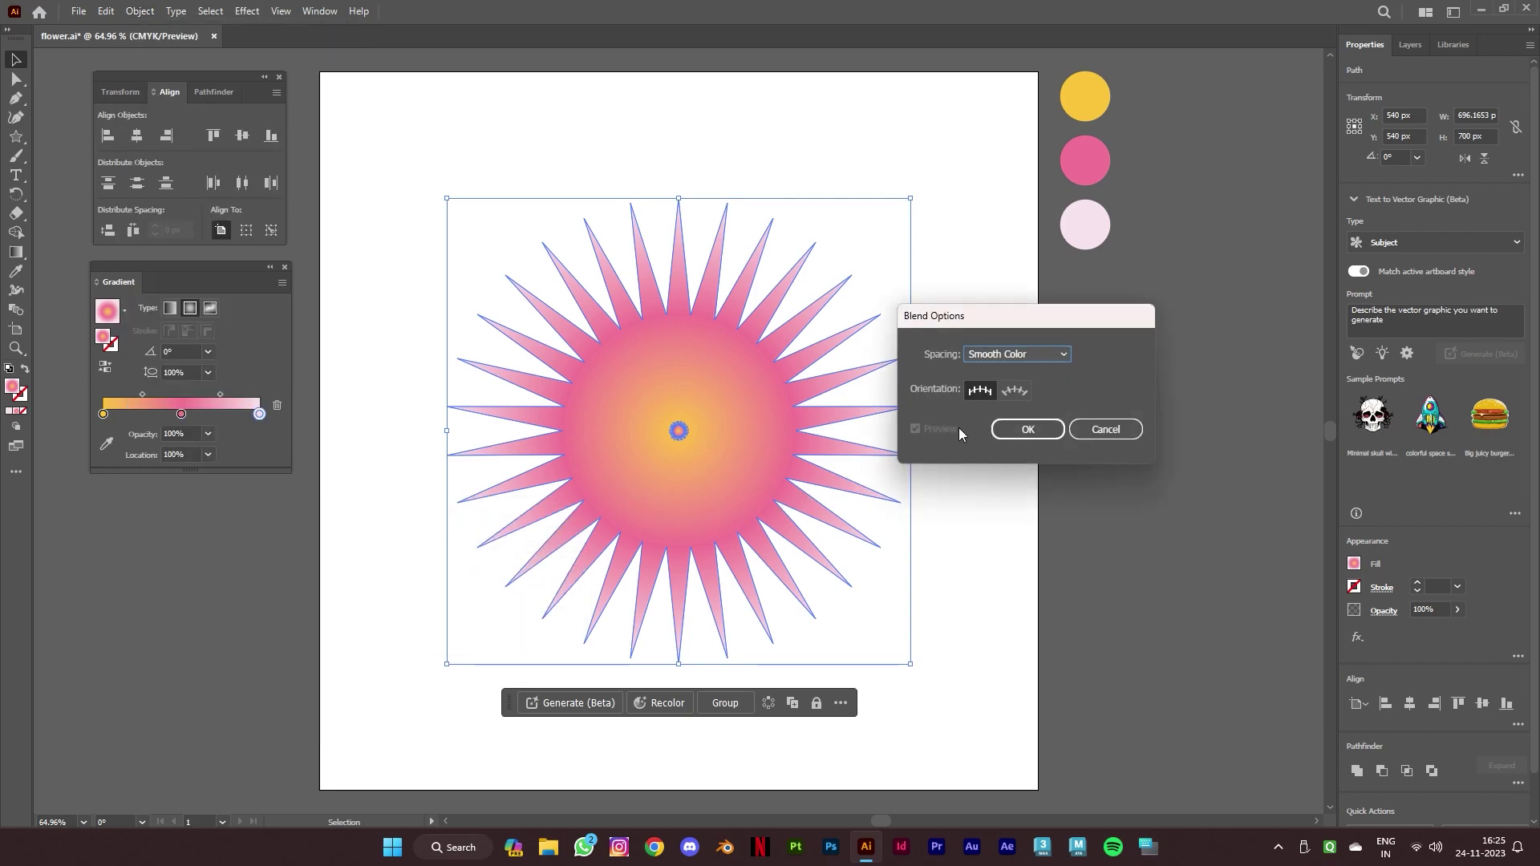
{"action": "left_click", "coordinate": [1055, 356]}
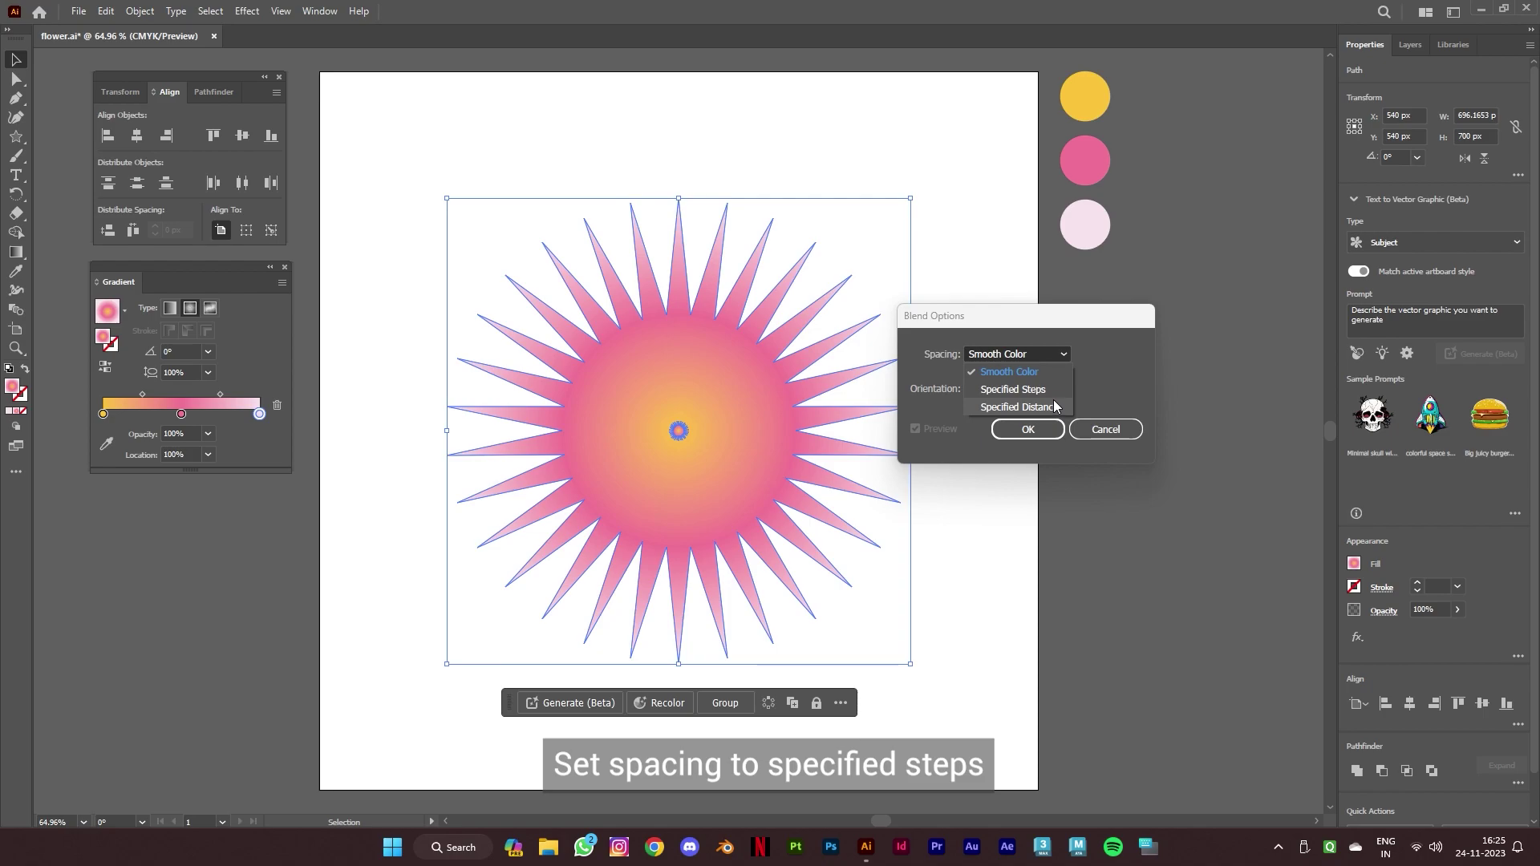
{"action": "left_click", "coordinate": [1040, 391]}
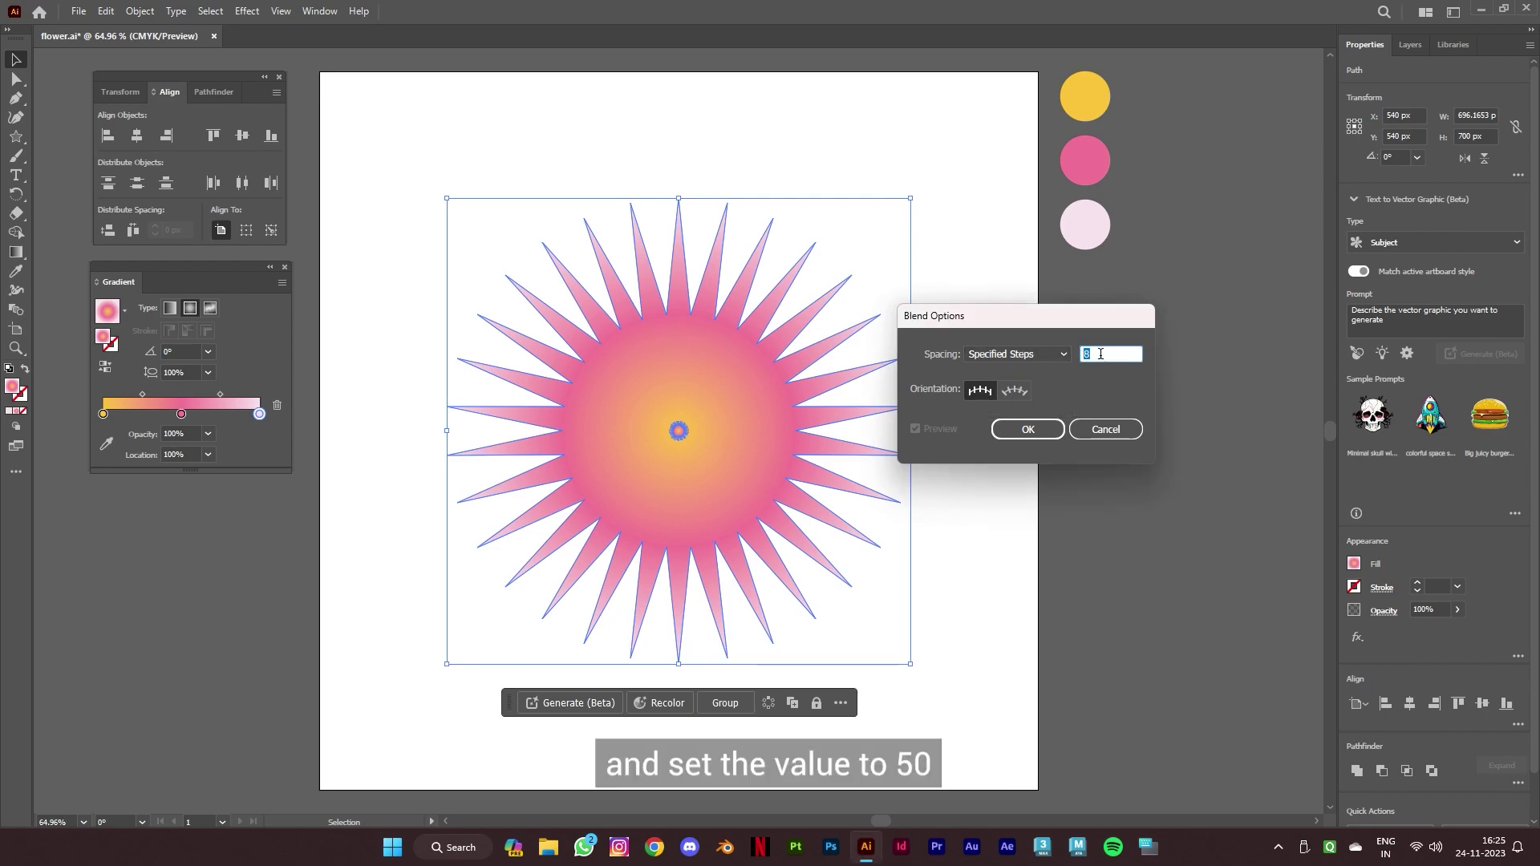
{"action": "type", "text": "54"}
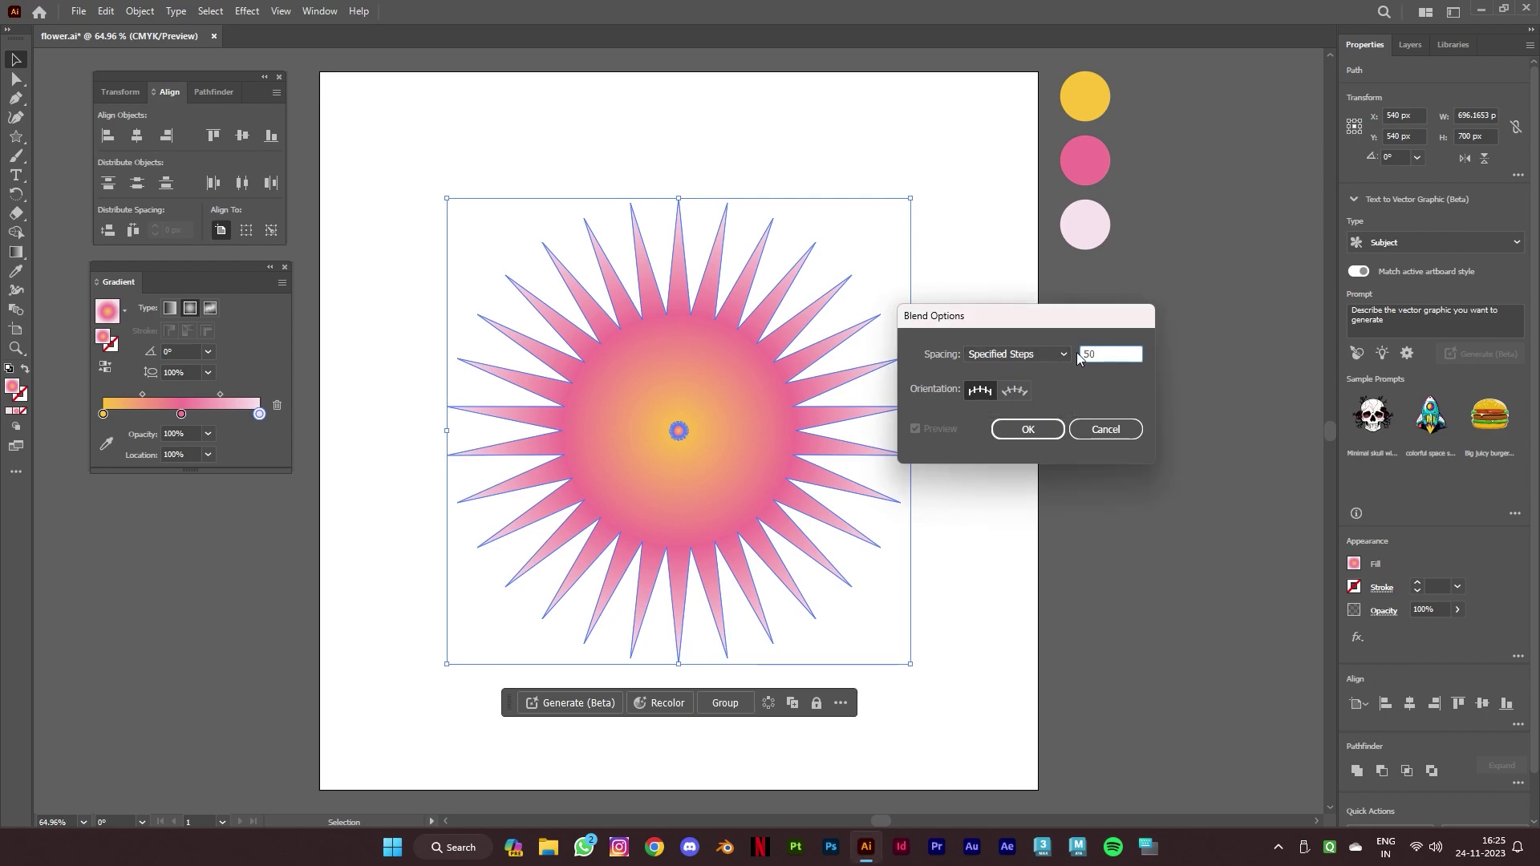
{"action": "type", "text": "0"}
{"action": "left_click", "coordinate": [1032, 431]}
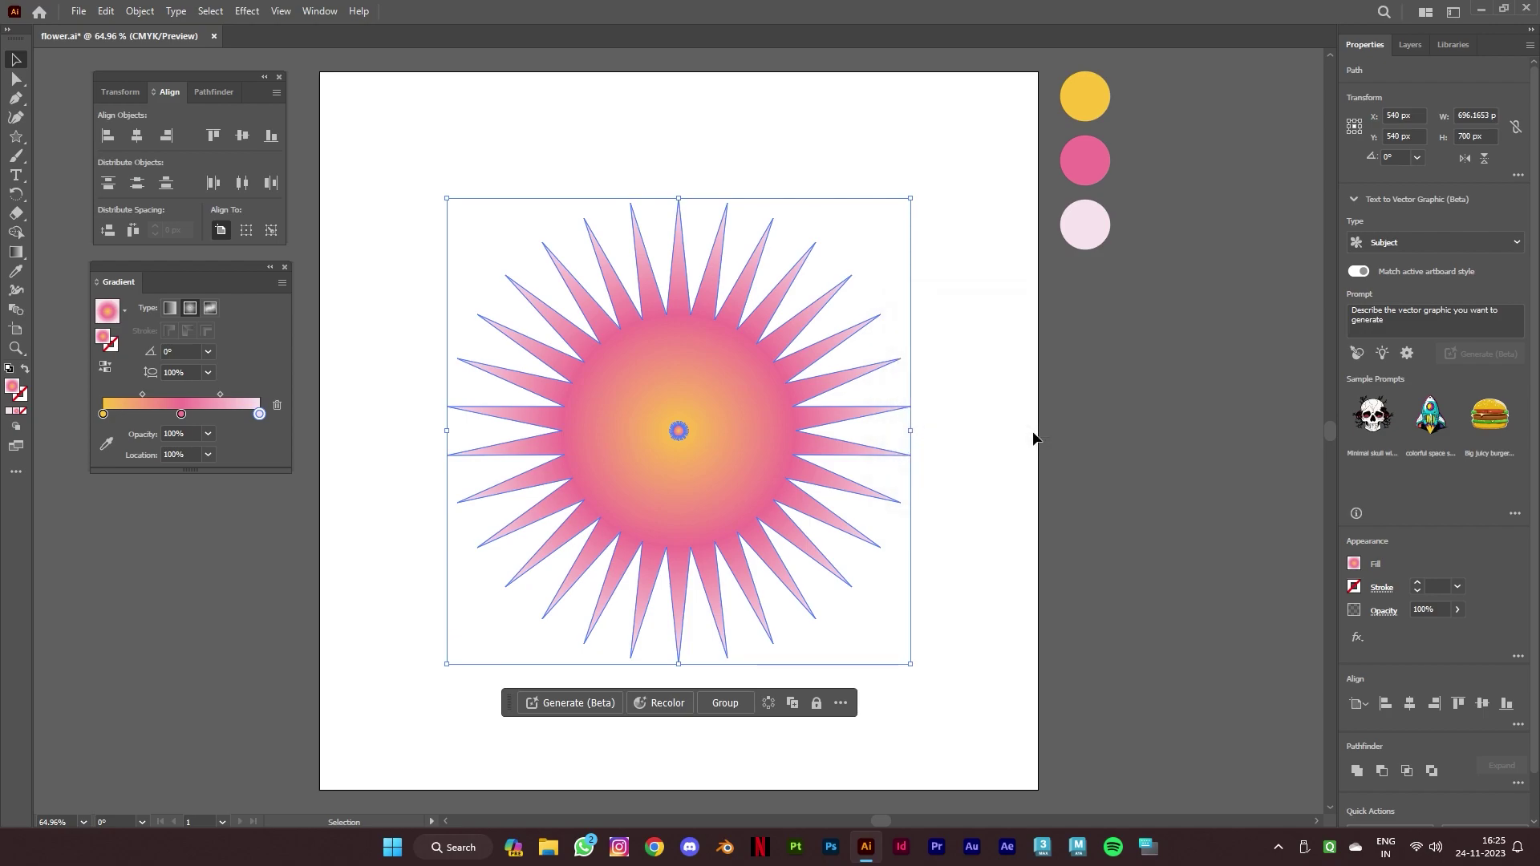
Make the blend between the big star and its small centre copy
{"action": "left_click", "coordinate": [139, 11]}
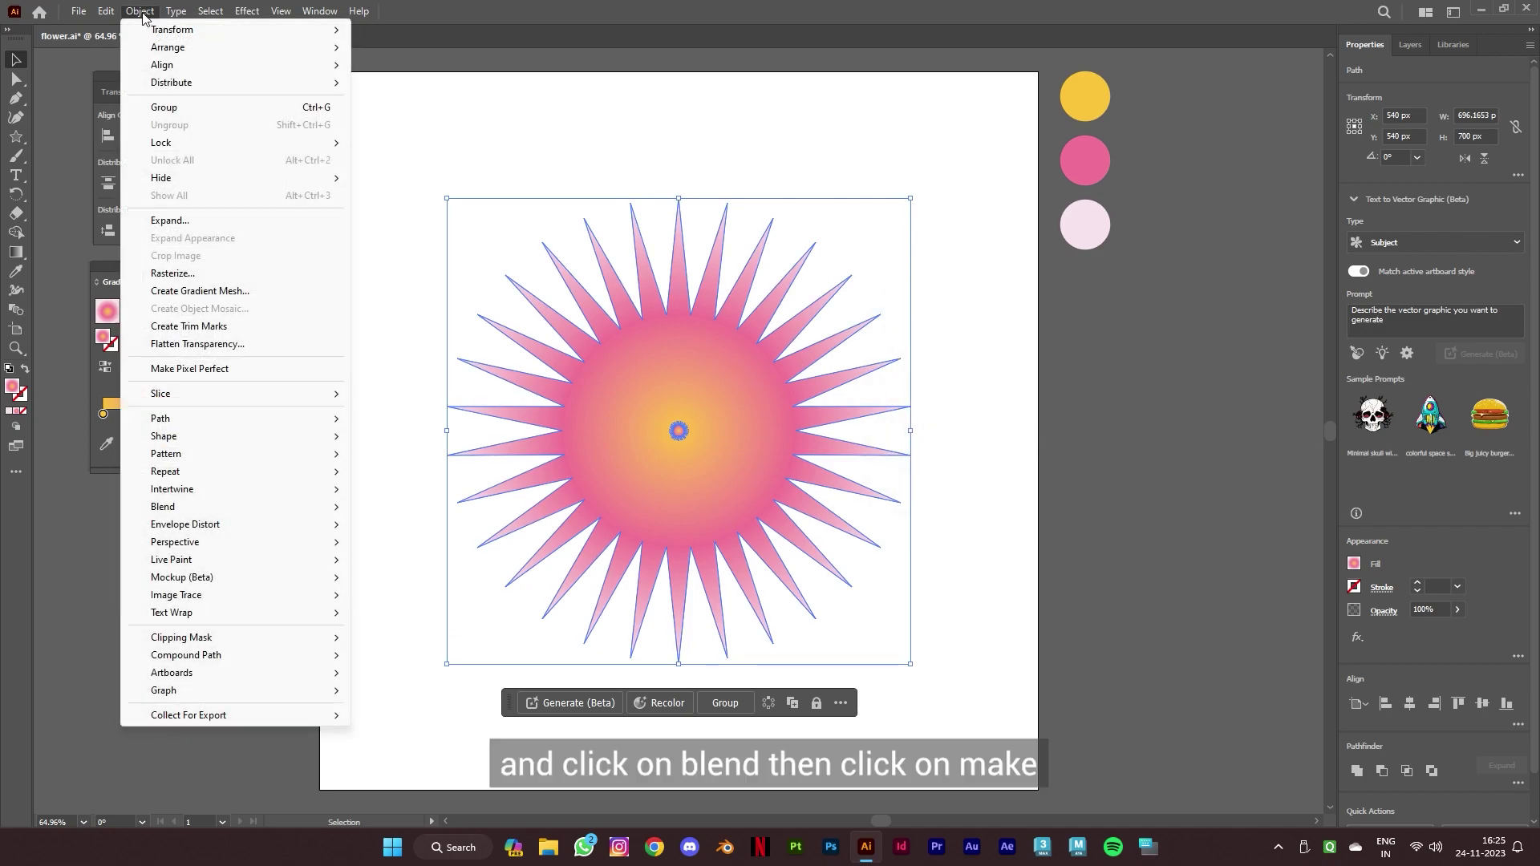
{"action": "mouse_move", "coordinate": [329, 507]}
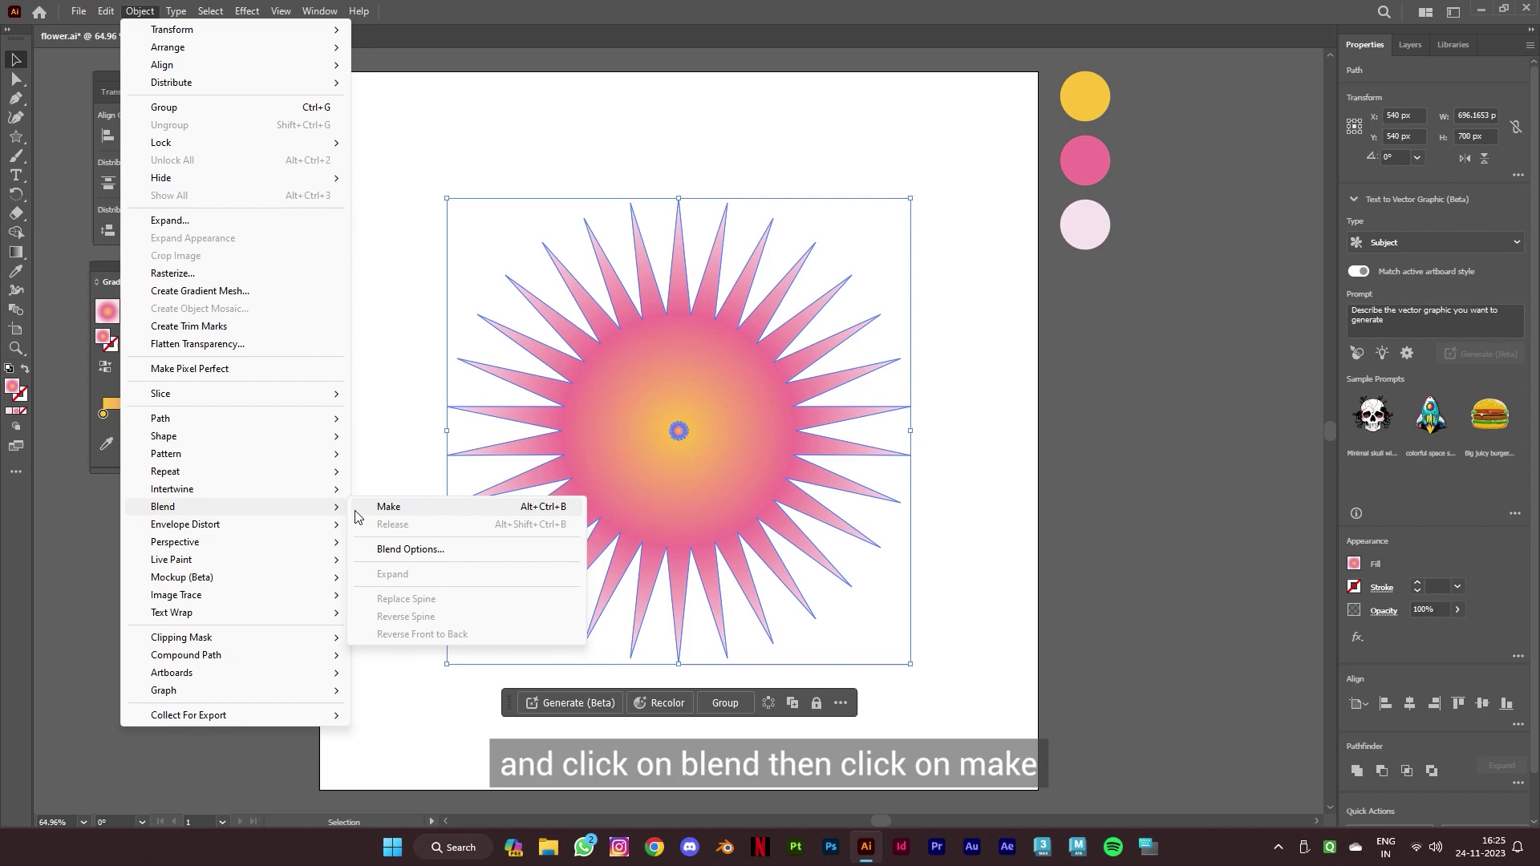
{"action": "left_click", "coordinate": [423, 509]}
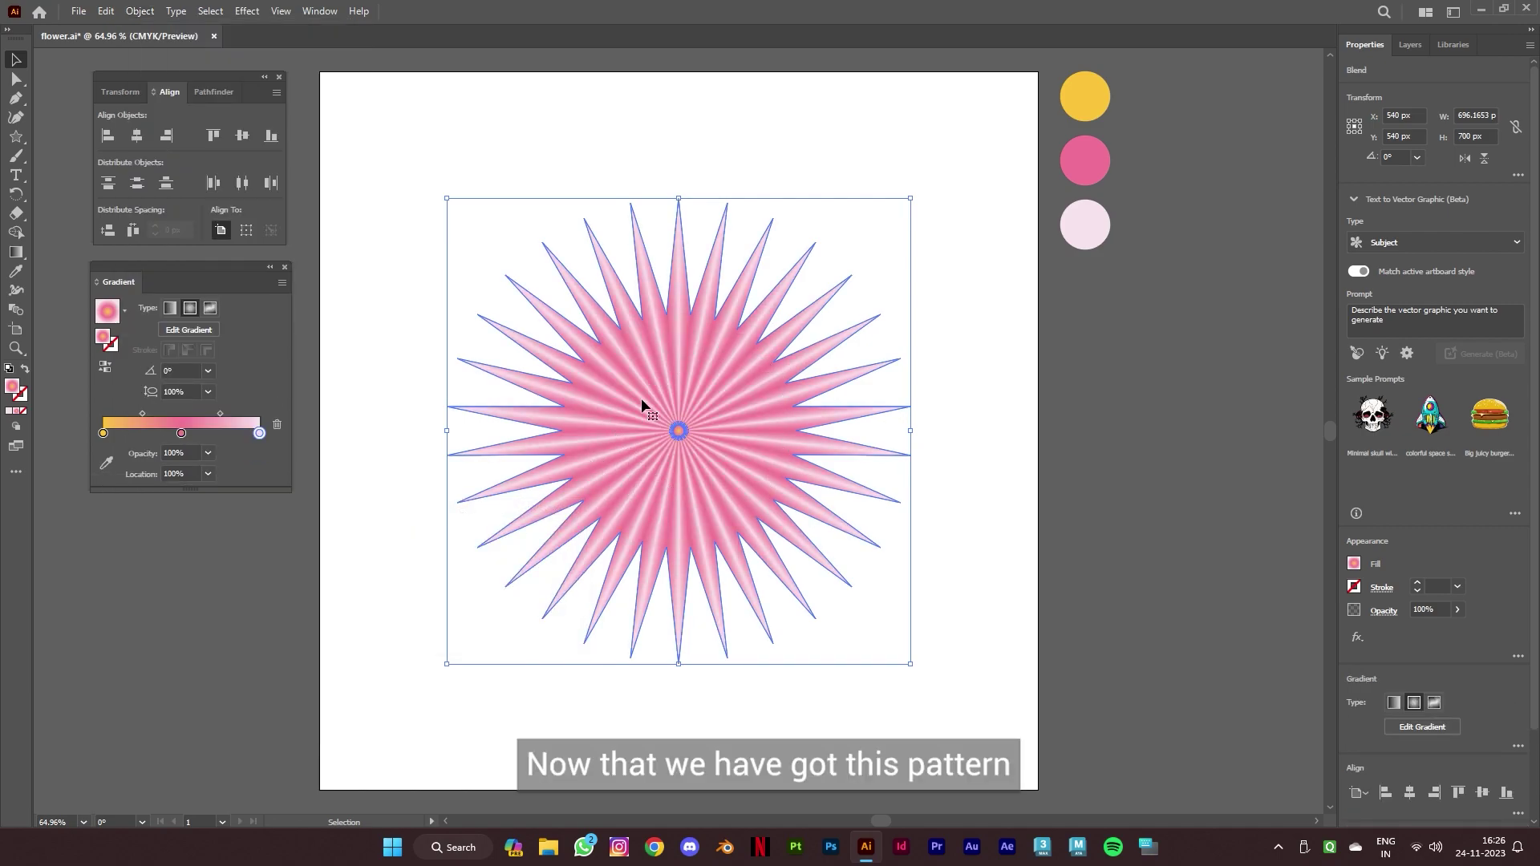
Apply a Tweak distortion of 10% horizontal and 10% vertical to the blend, then deselect
{"action": "left_click", "coordinate": [247, 11]}
{"action": "left_click", "coordinate": [276, 143]}
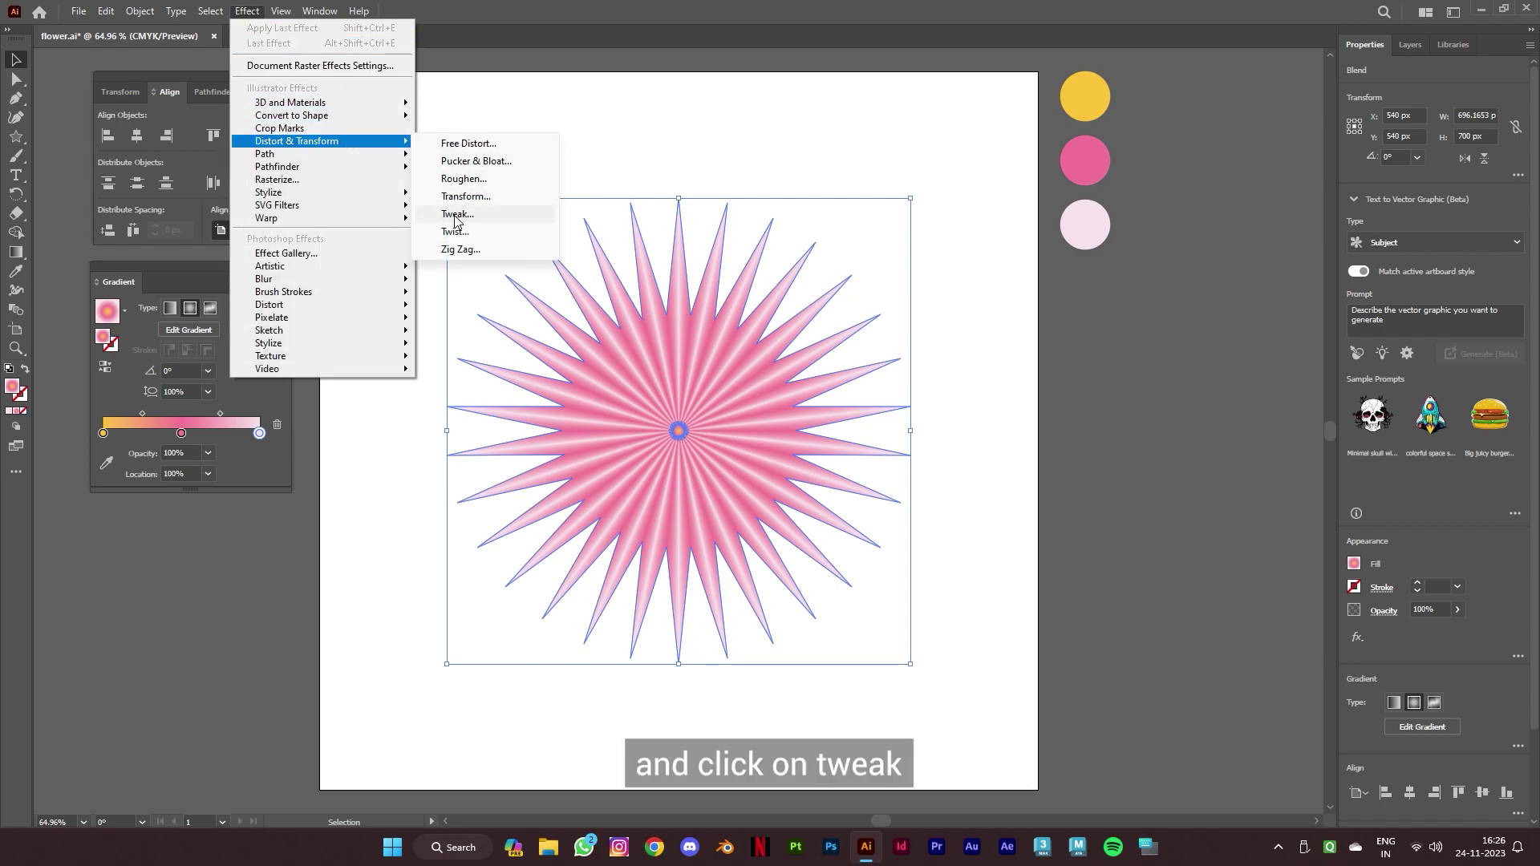
{"action": "left_click", "coordinate": [489, 215]}
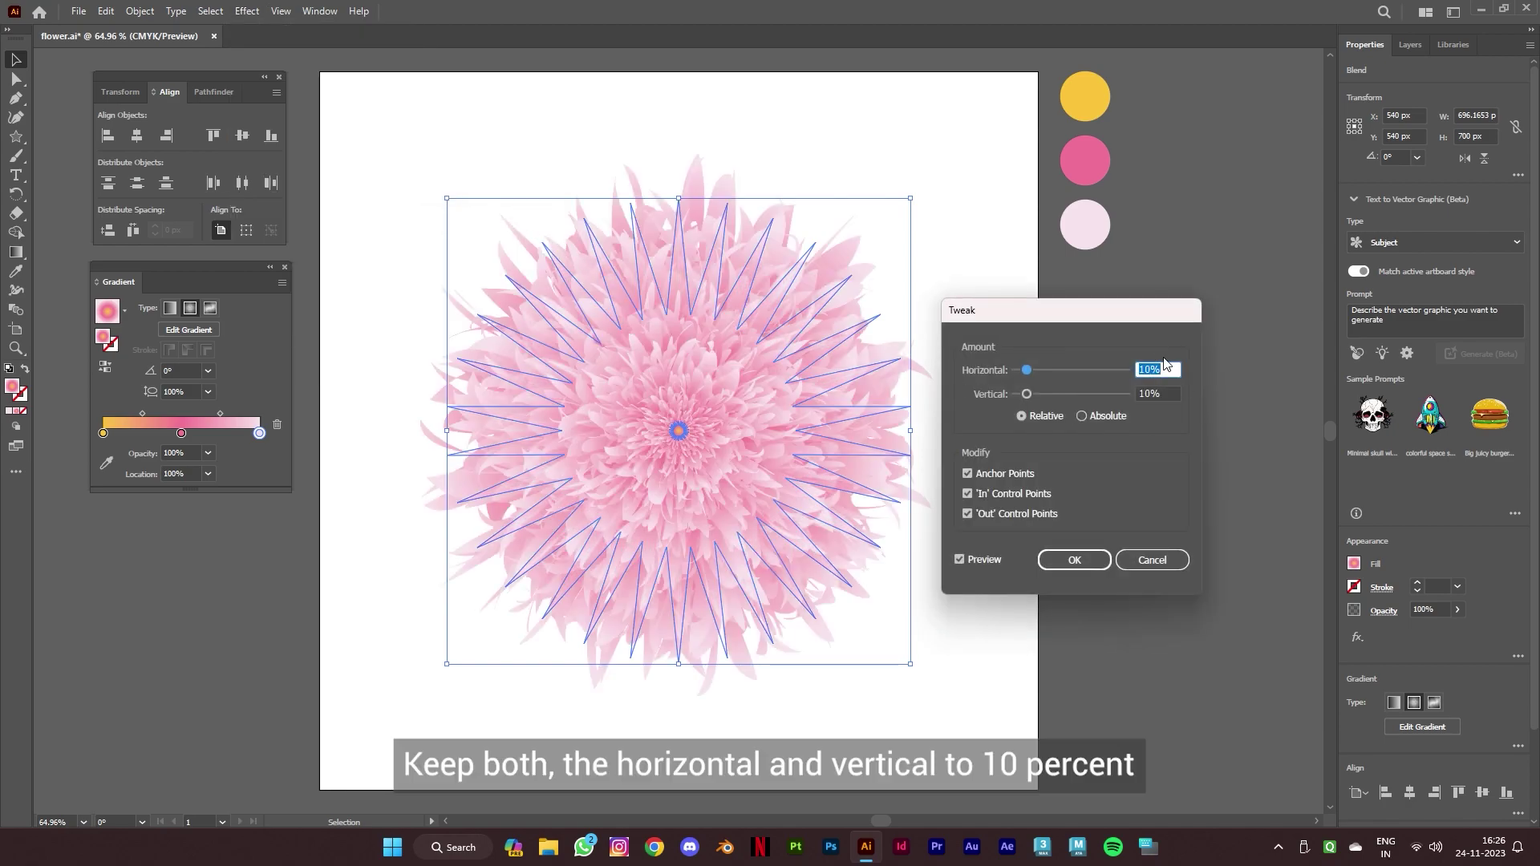
{"action": "left_click", "coordinate": [1170, 366]}
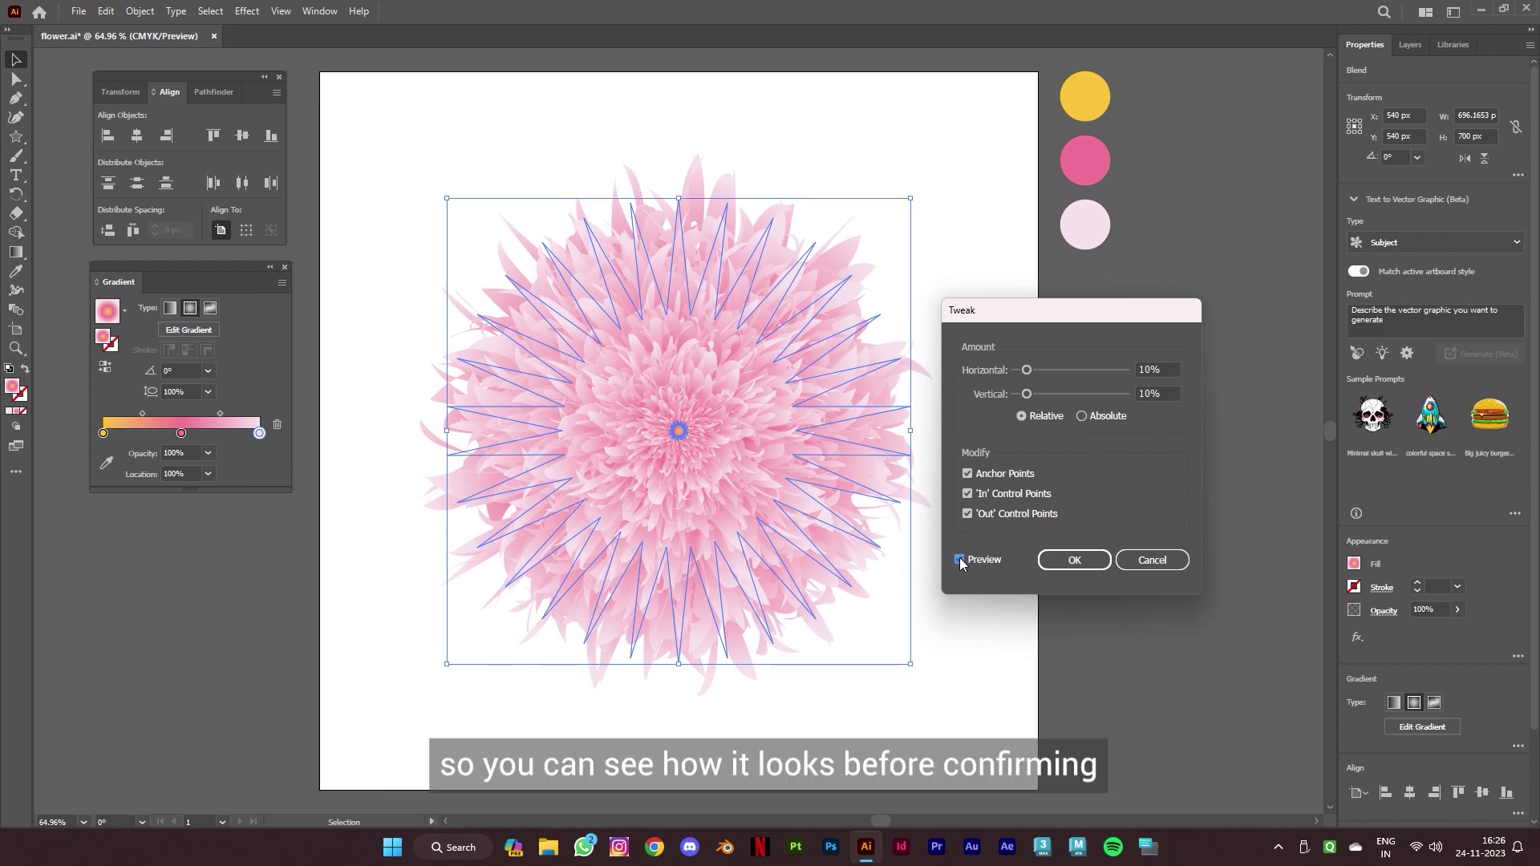
{"action": "left_click", "coordinate": [1075, 561]}
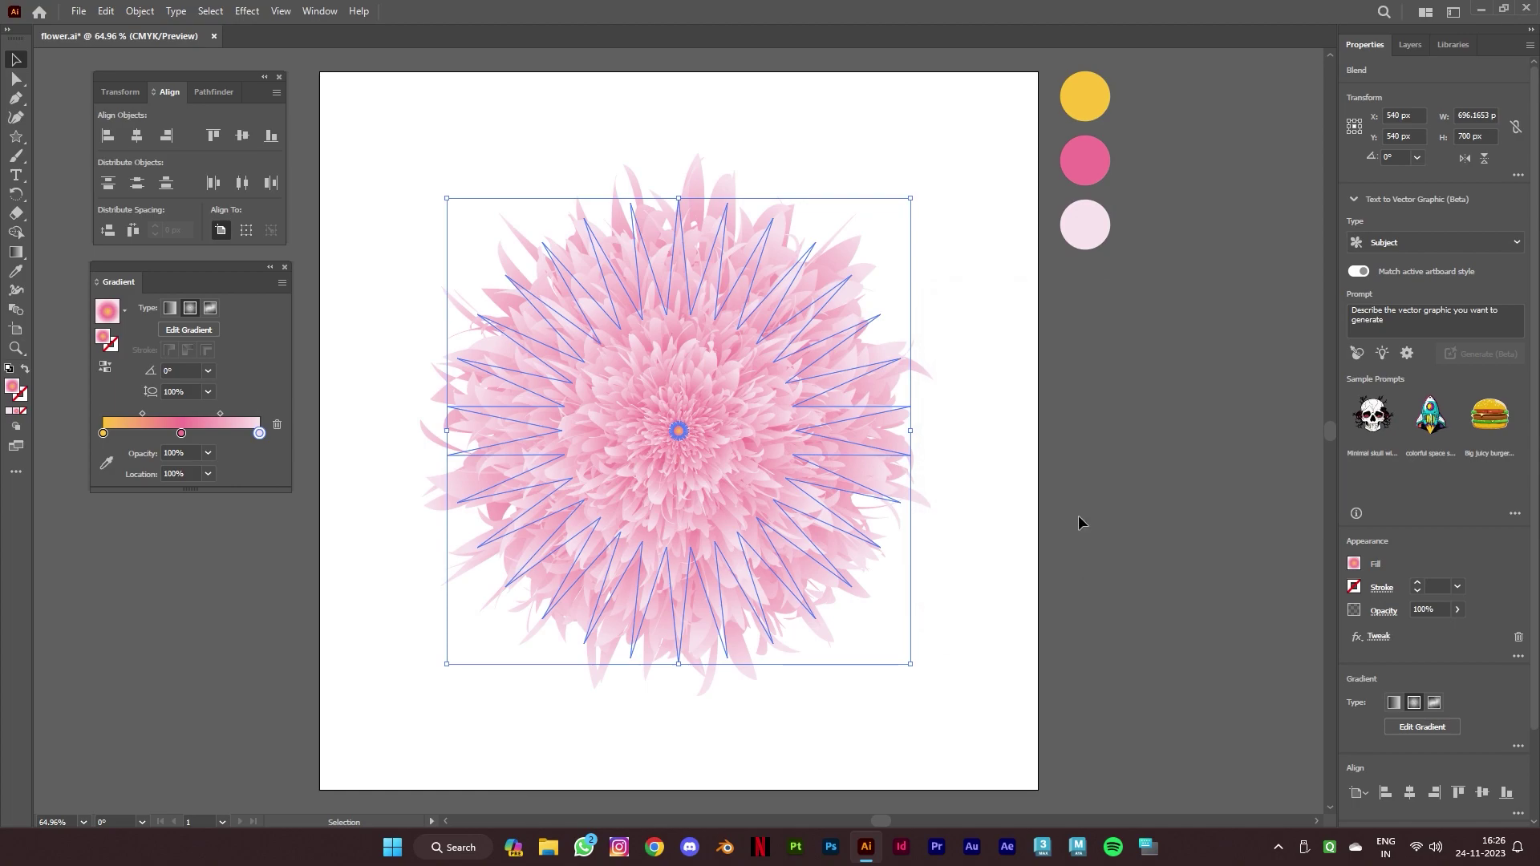
{"action": "left_click", "coordinate": [1066, 481]}
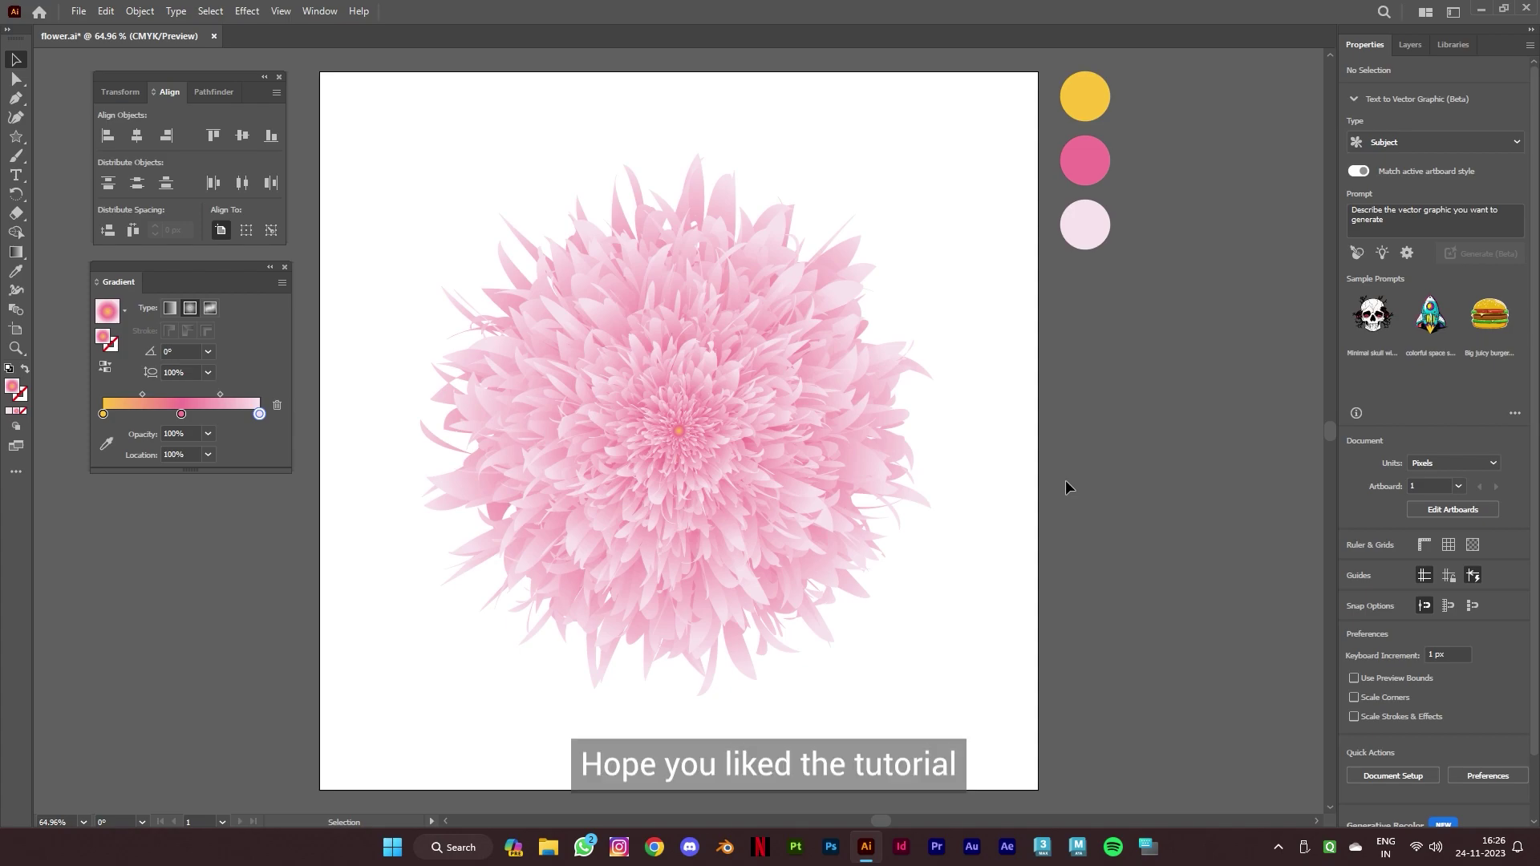